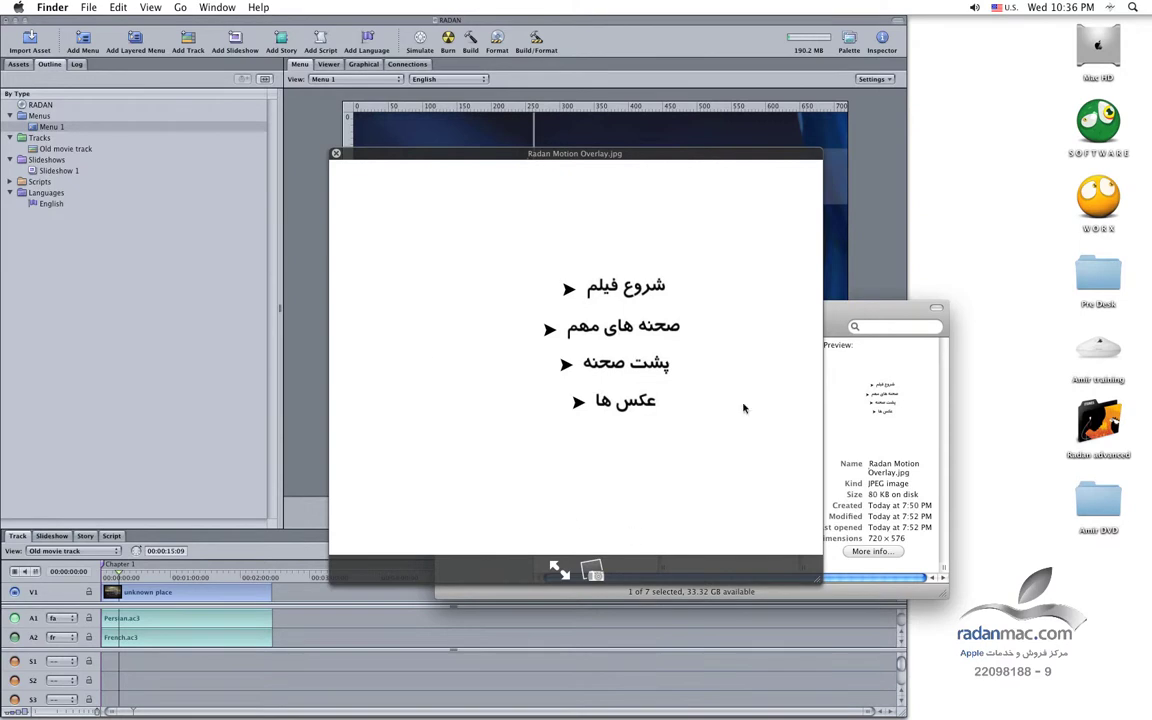
Switch to DVD Studio Pro and set Menu 1's overlay colour mapping type to Chroma.
key(super+Tab)
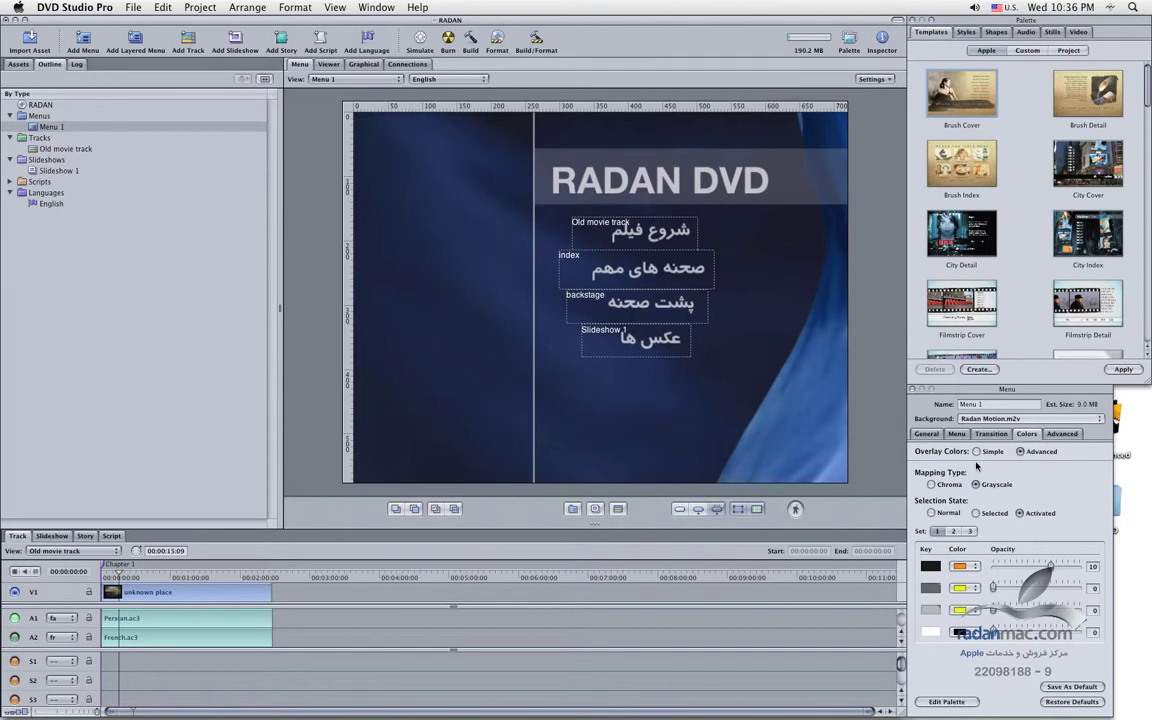
click(950, 484)
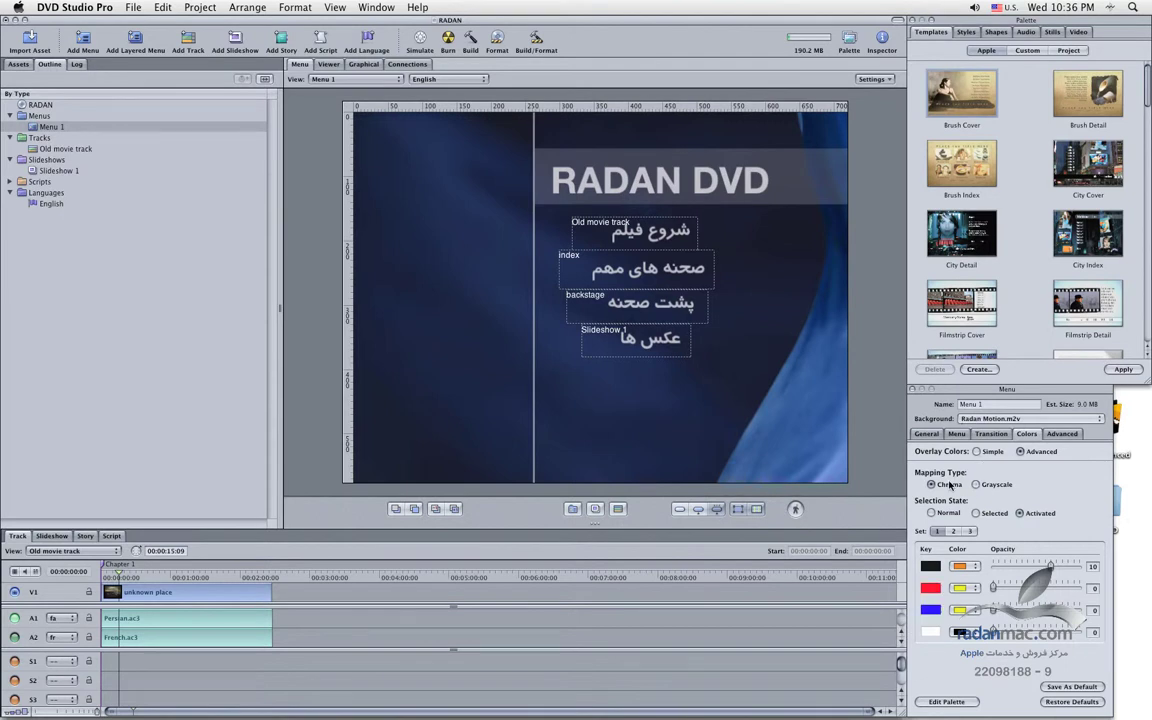
Return to Finder and preview Radan Motion Overlay Color.jpg from the Menu folder, arranging the windows to see the coloured overlay.
key(super+Tab)
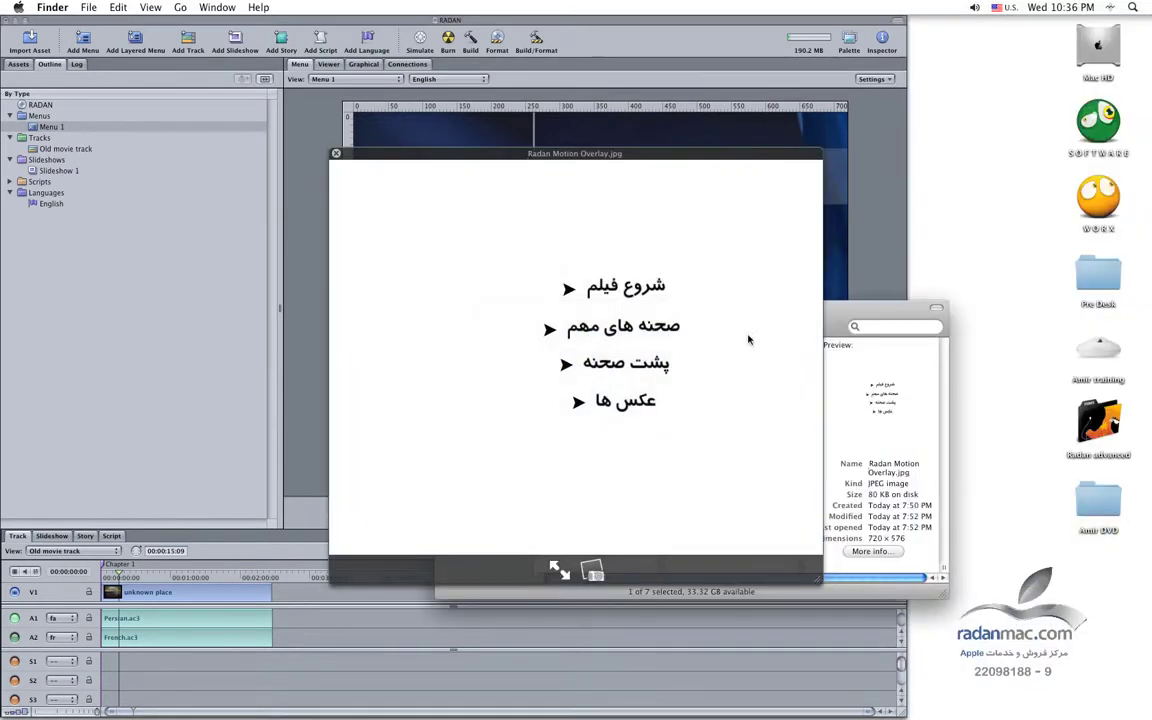
drag(709, 153, 524, 217)
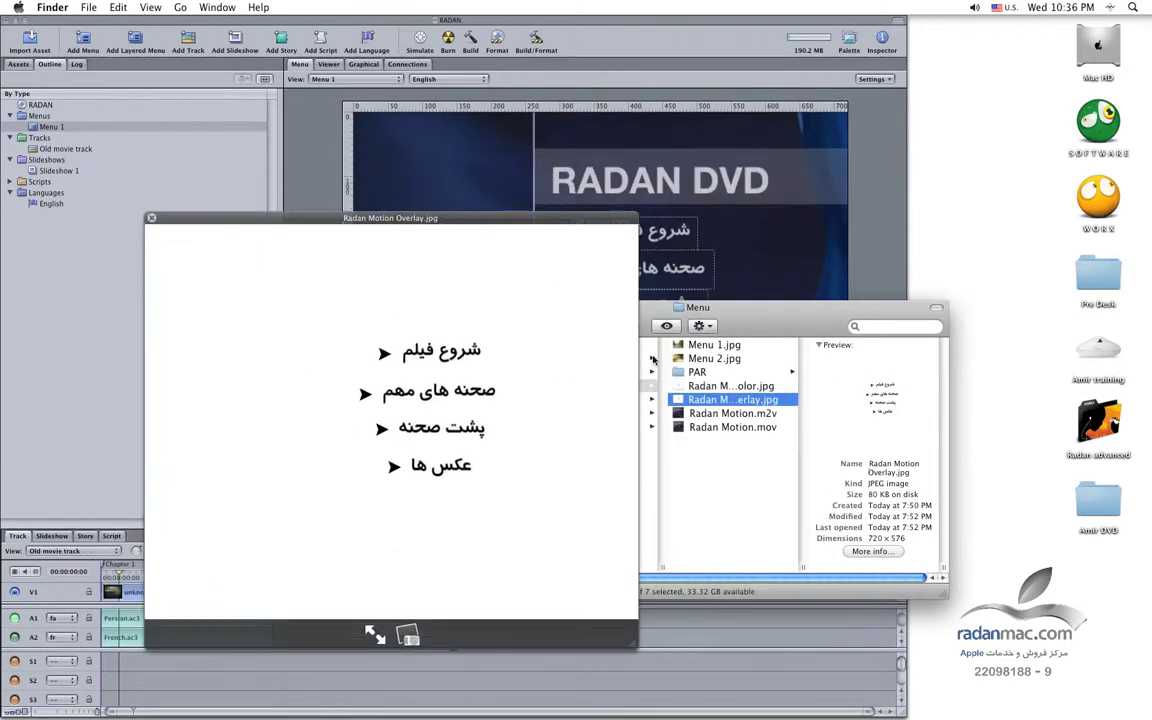
click(724, 388)
drag(220, 292, 659, 263)
drag(455, 307, 353, 311)
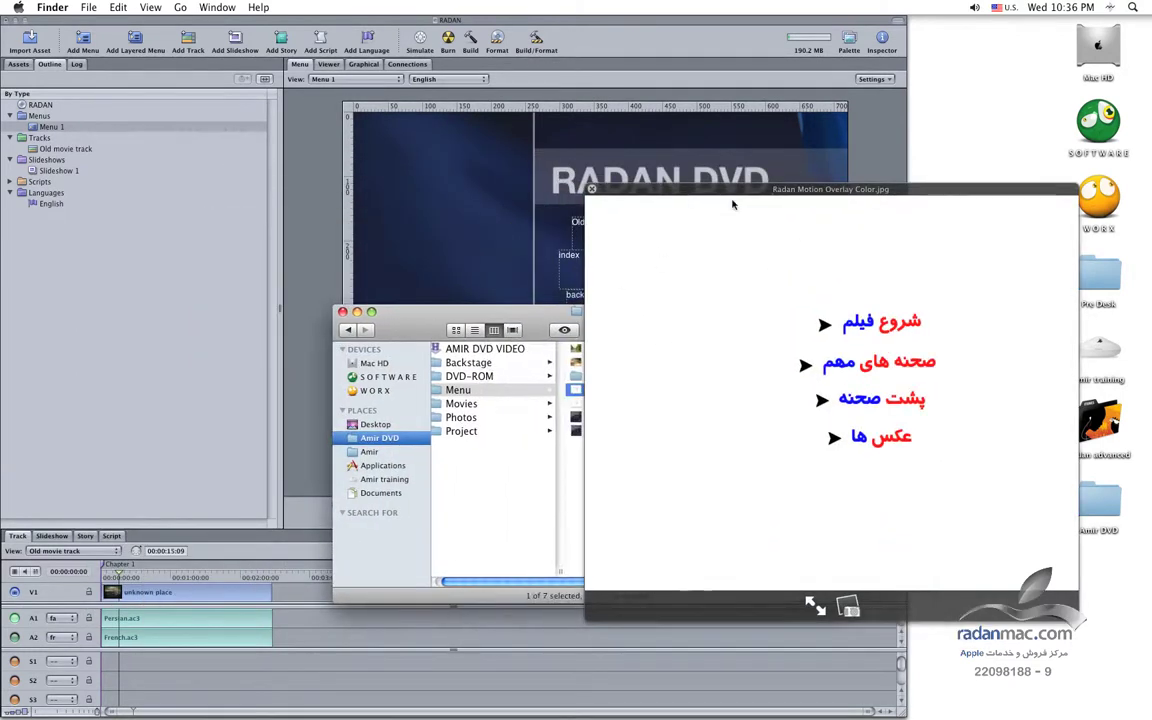
drag(753, 191, 657, 231)
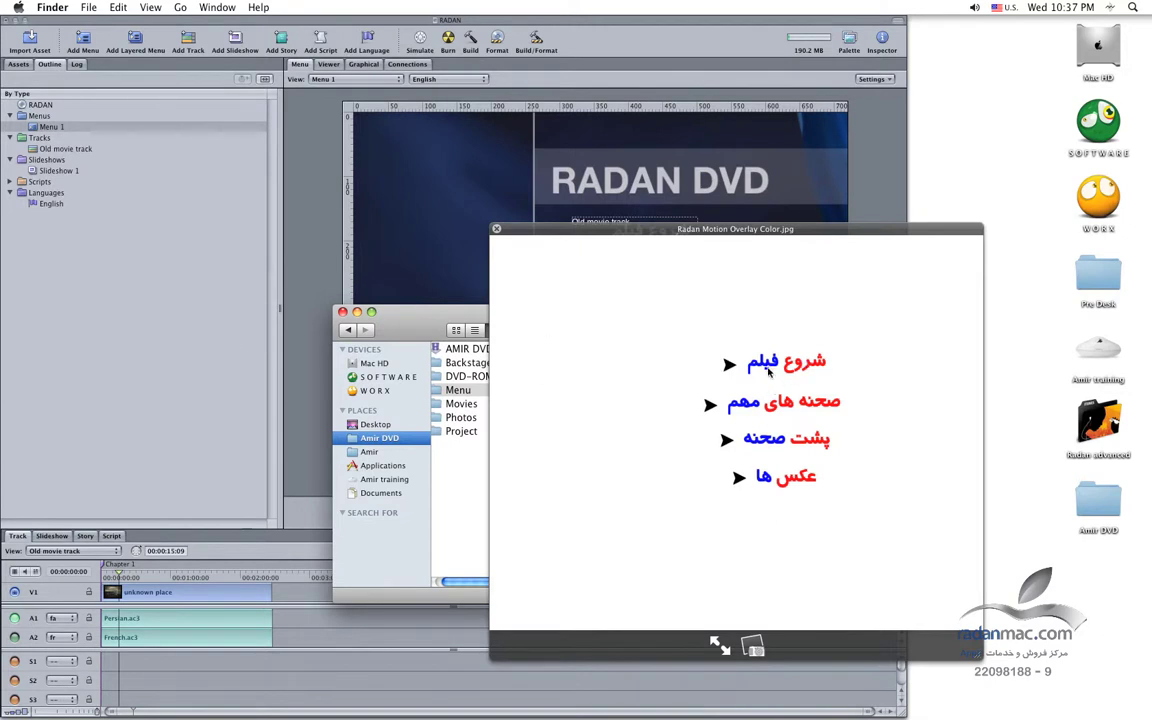
Import Radan Motion Overlay Color.jpg from Finder into the DVD Studio Pro project's Menu asset folder.
click(205, 361)
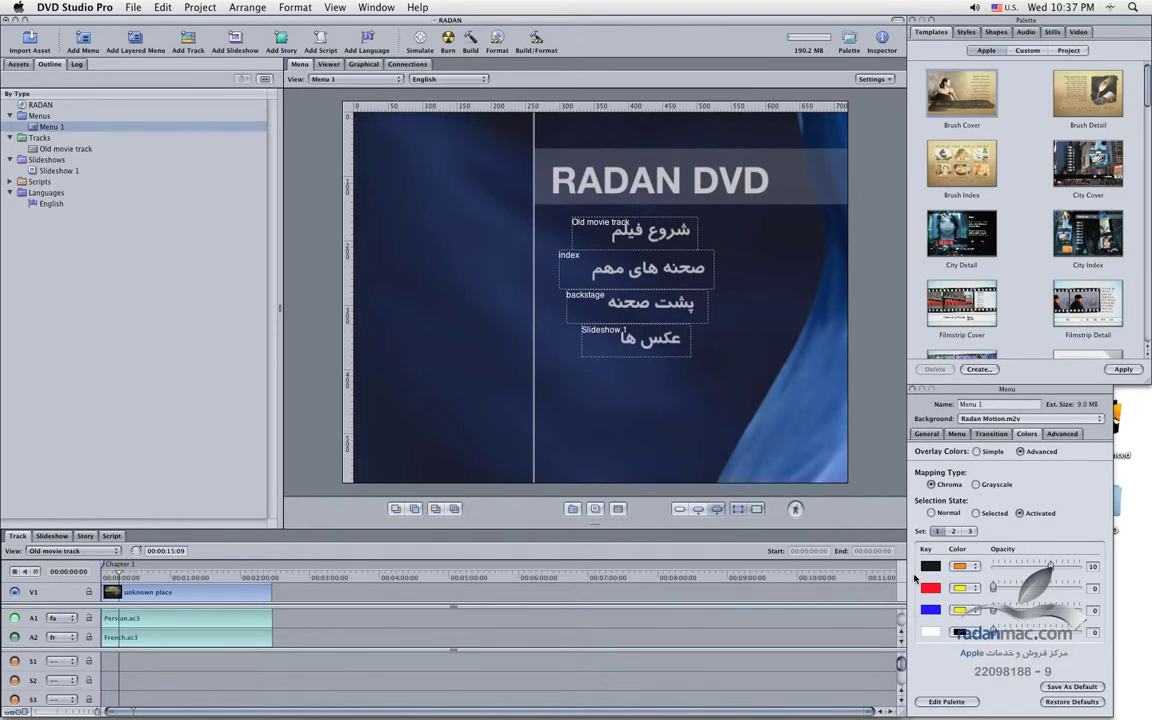
click(18, 64)
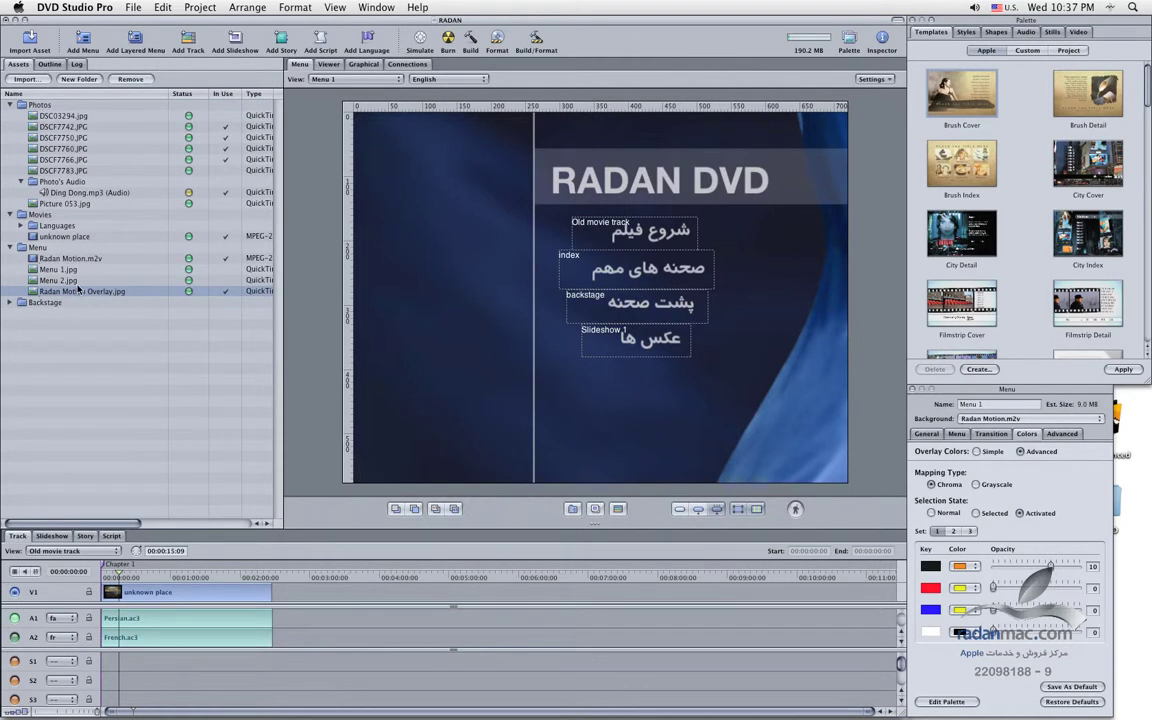
key(super+Tab)
click(498, 229)
drag(572, 390, 47, 251)
click(97, 358)
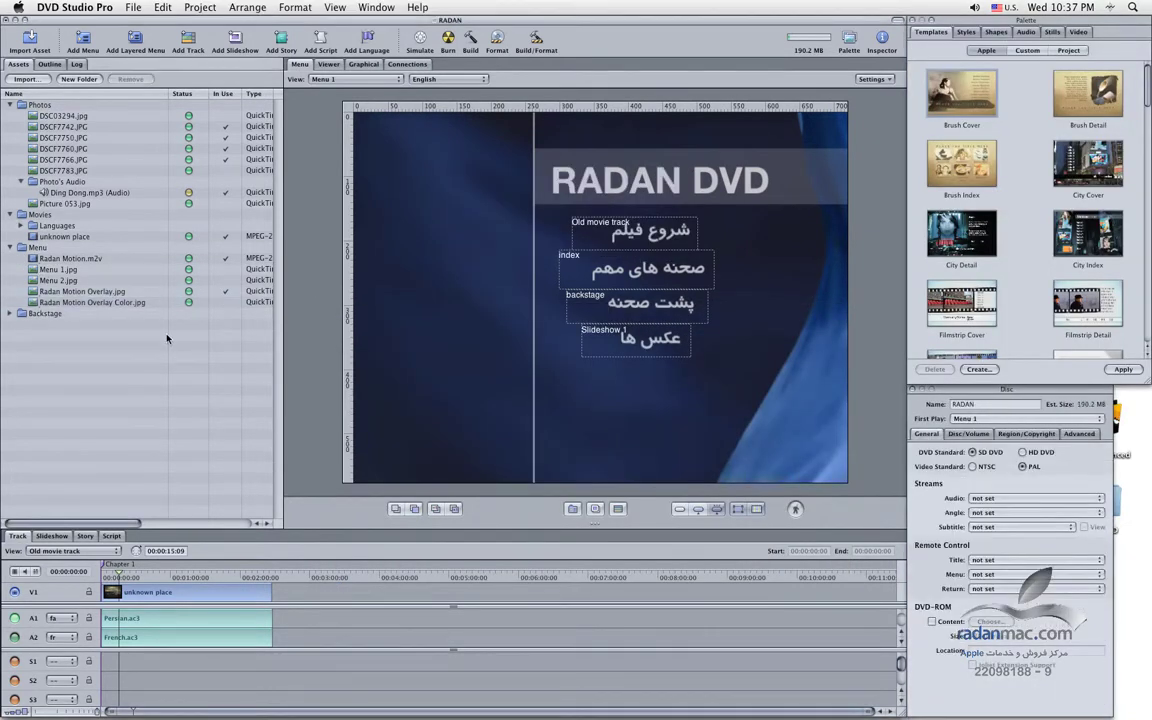
Assign Radan Motion Overlay Color.jpg as the overlay file of Menu 1.
click(92, 302)
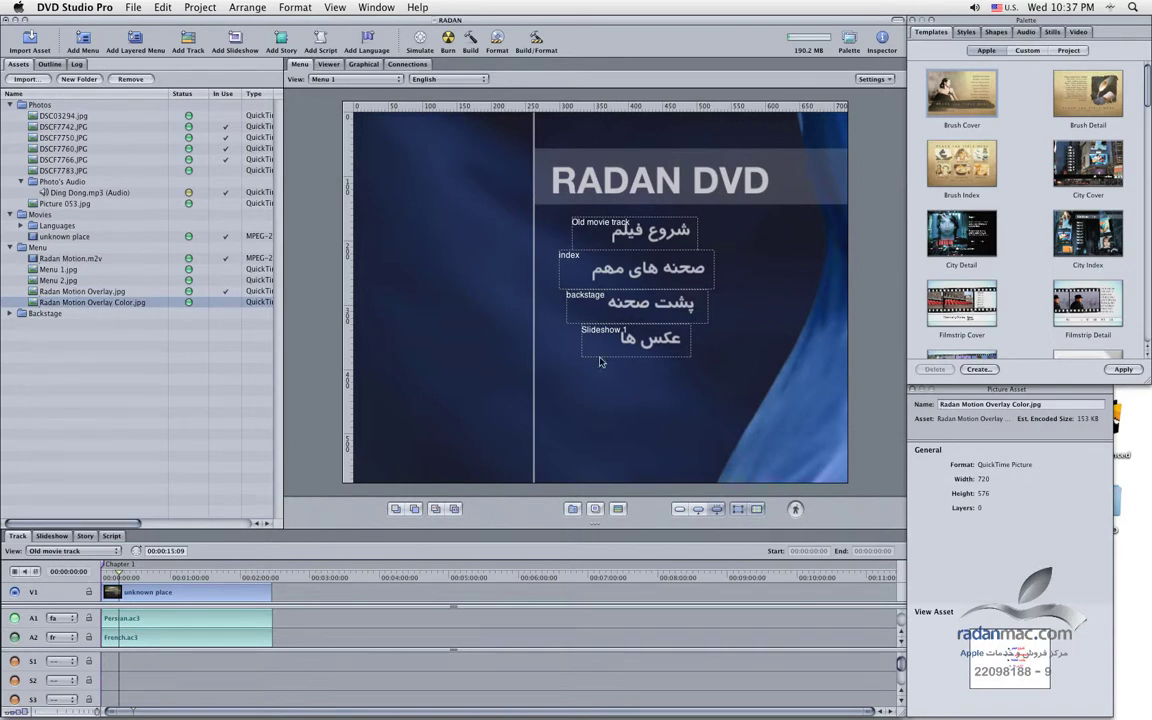
click(760, 390)
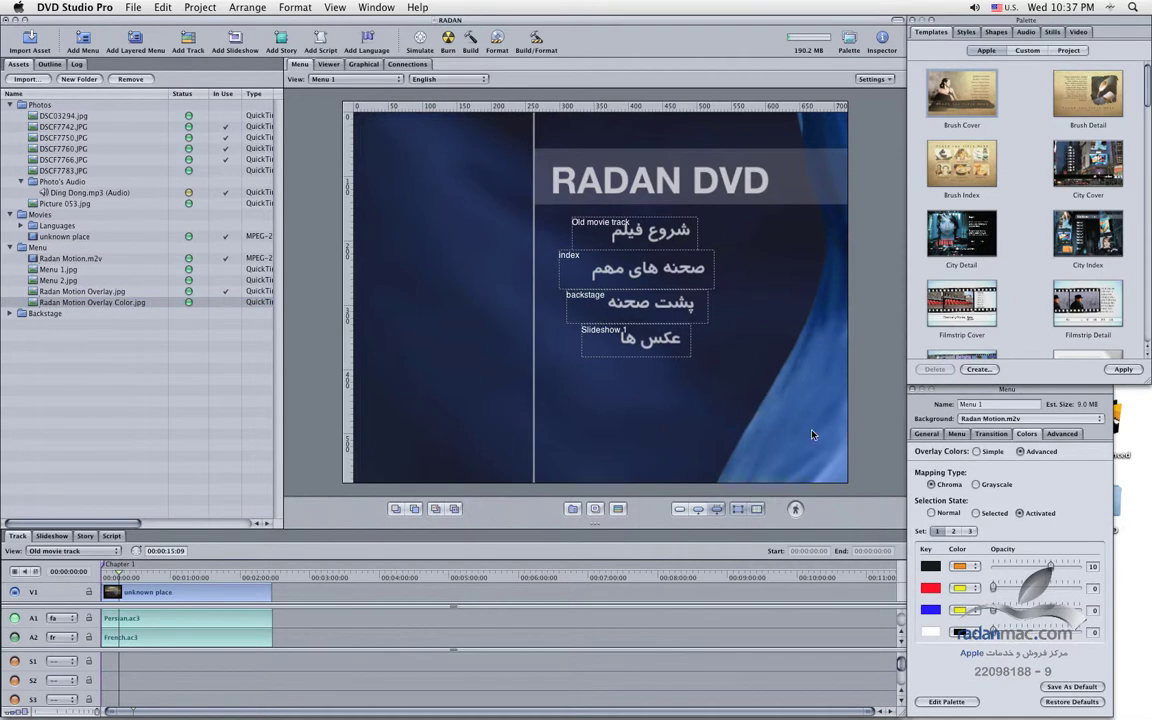
click(926, 433)
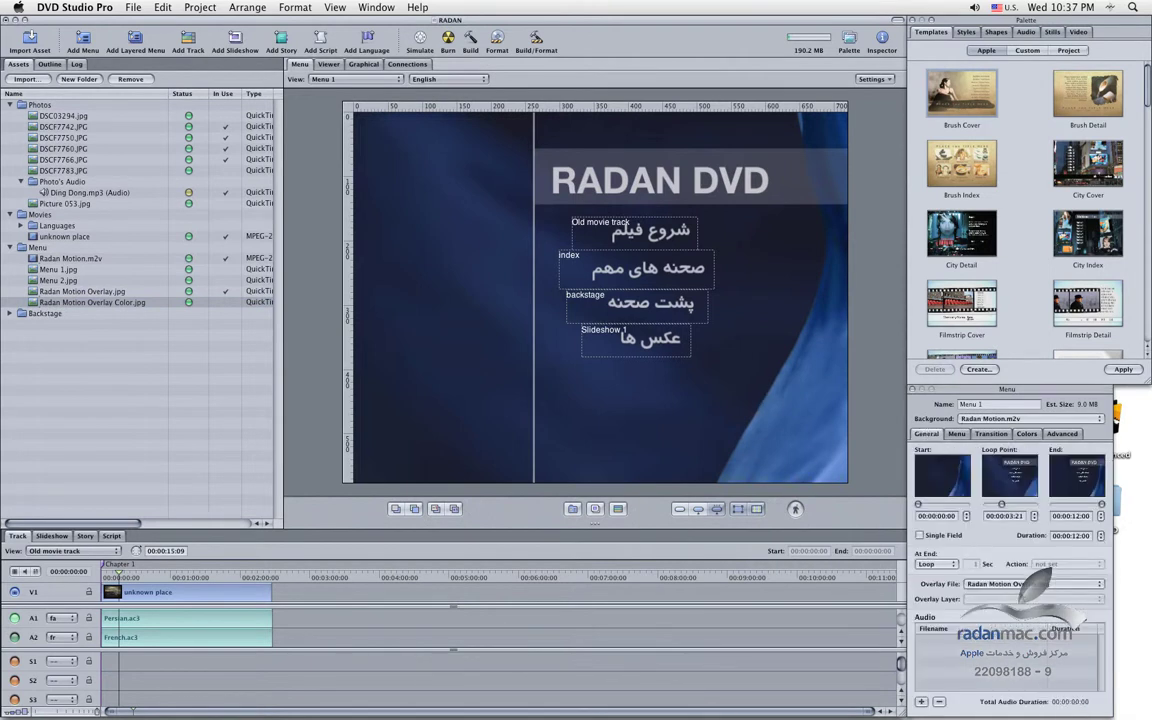
click(1075, 585)
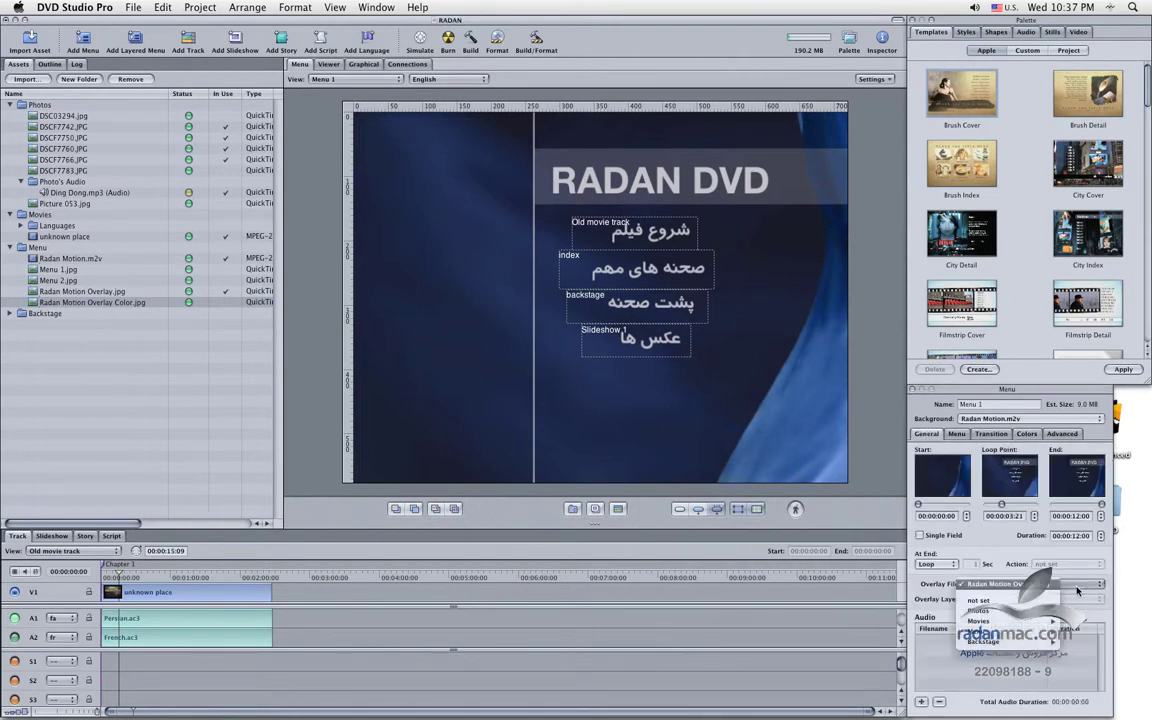
mouse_move(1000, 631)
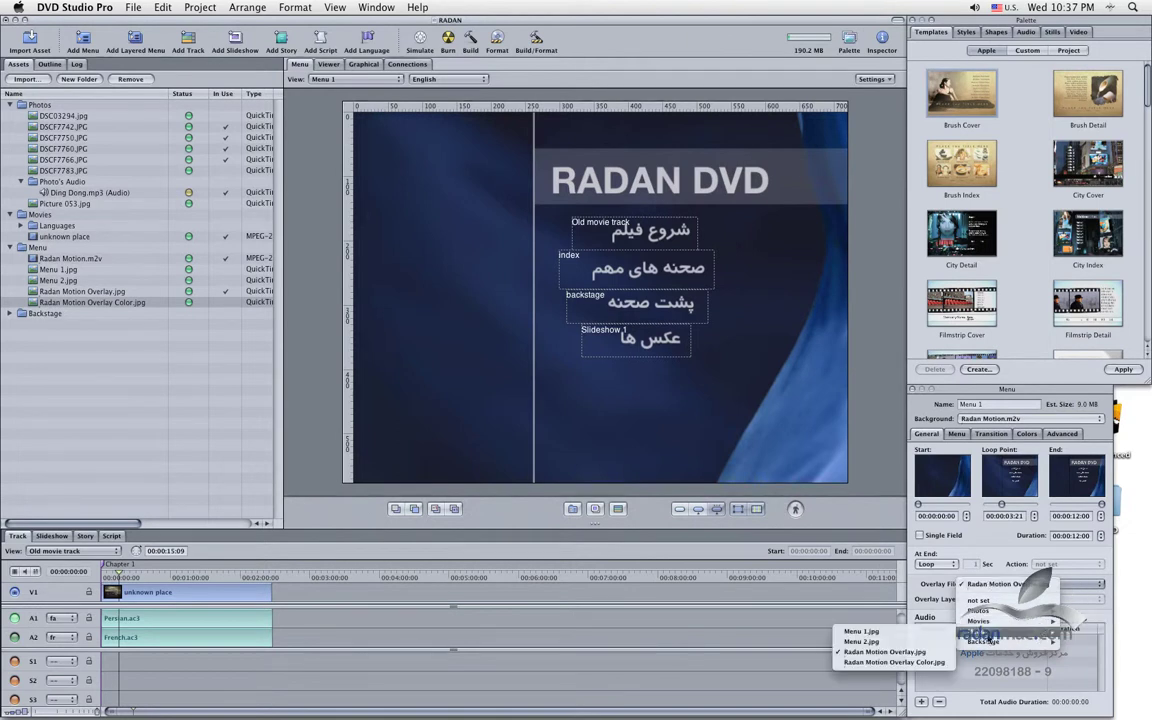
click(917, 665)
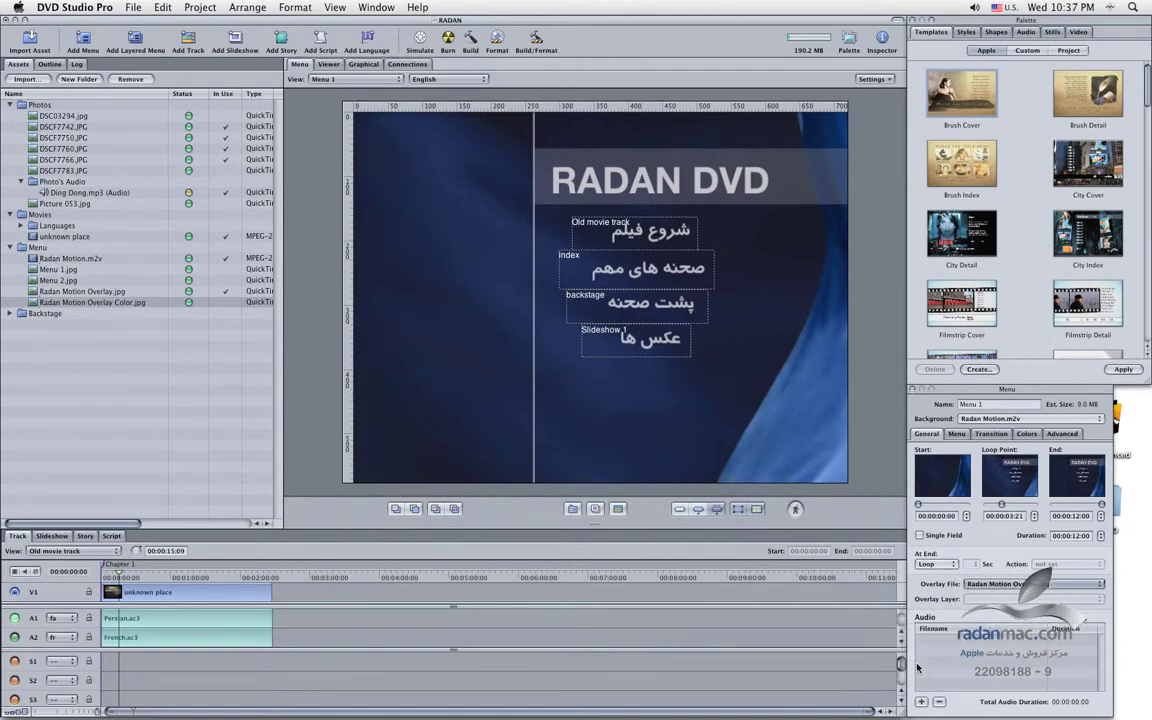
Inspect Menu 1's property settings and the overlay colours of its Old movie track button.
click(957, 434)
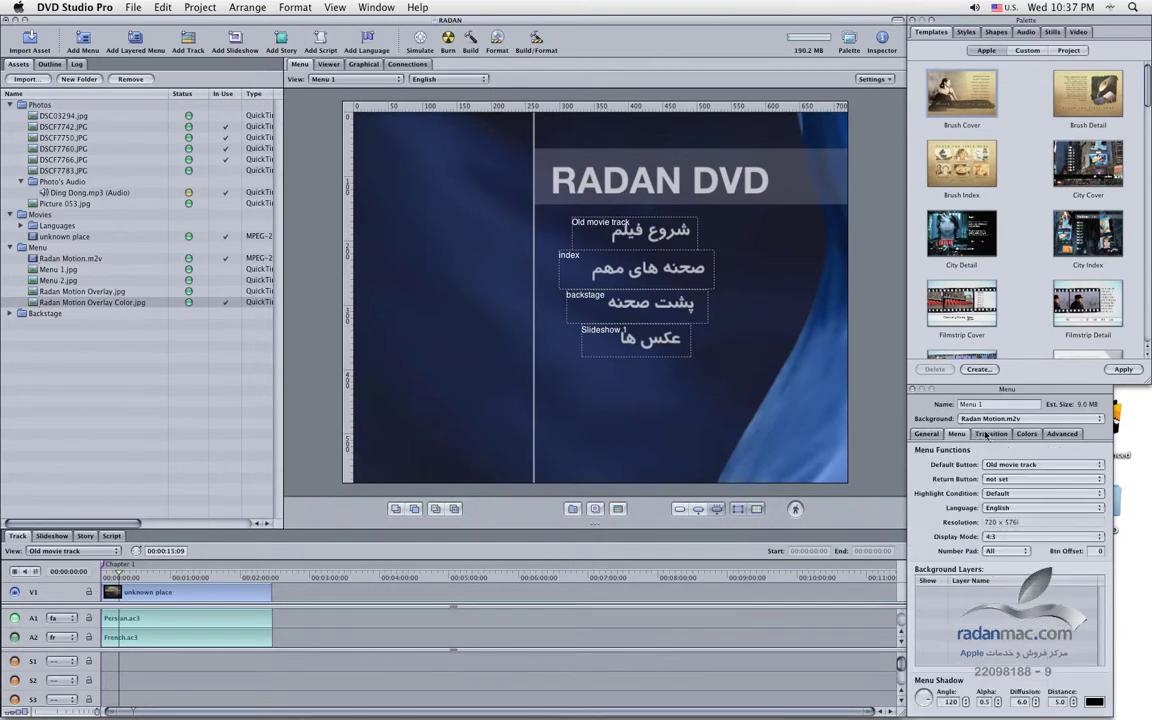
click(991, 434)
click(1026, 434)
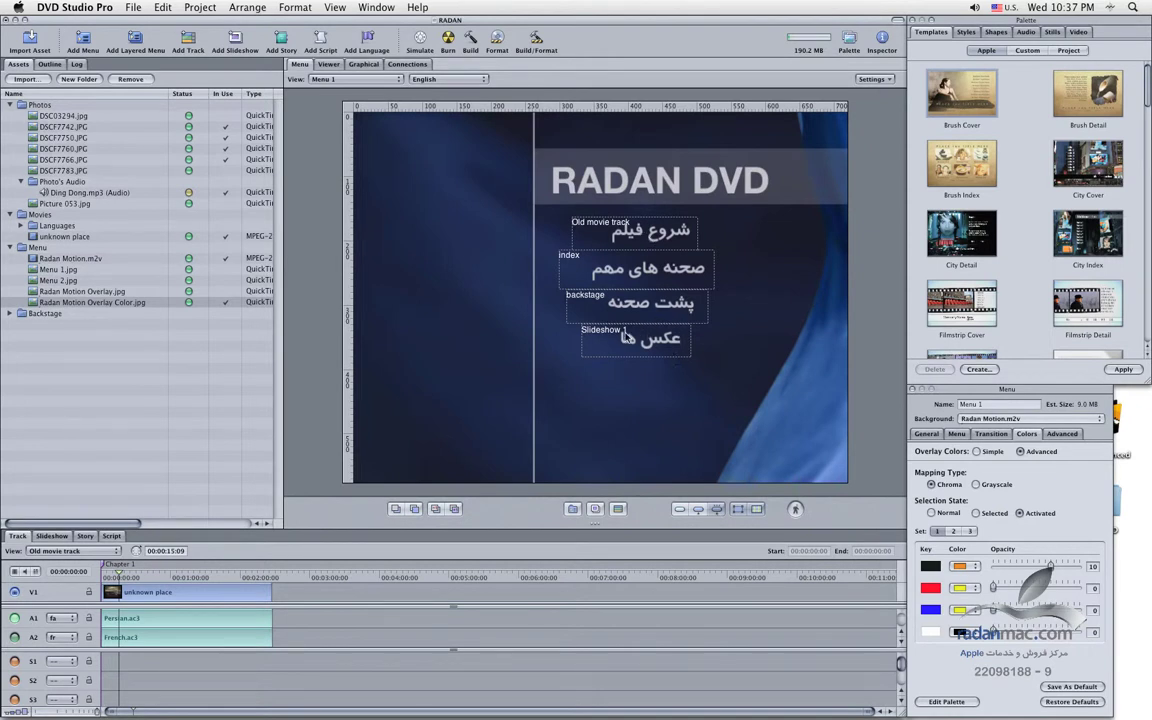
click(610, 230)
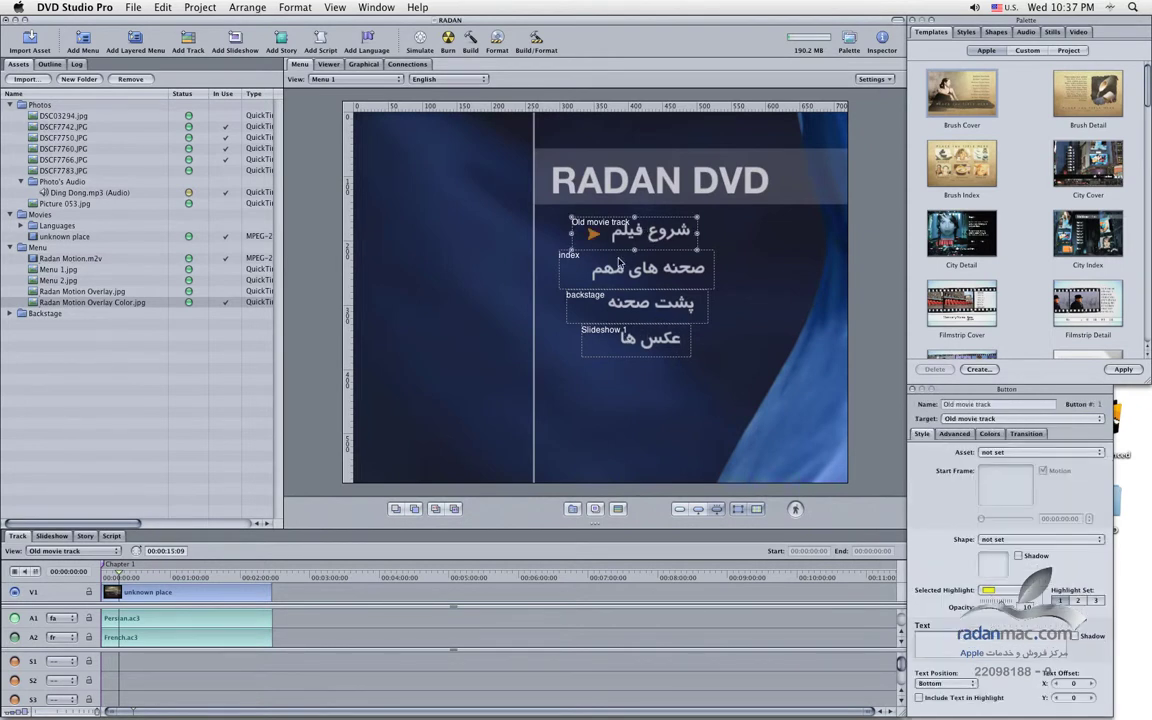
click(988, 434)
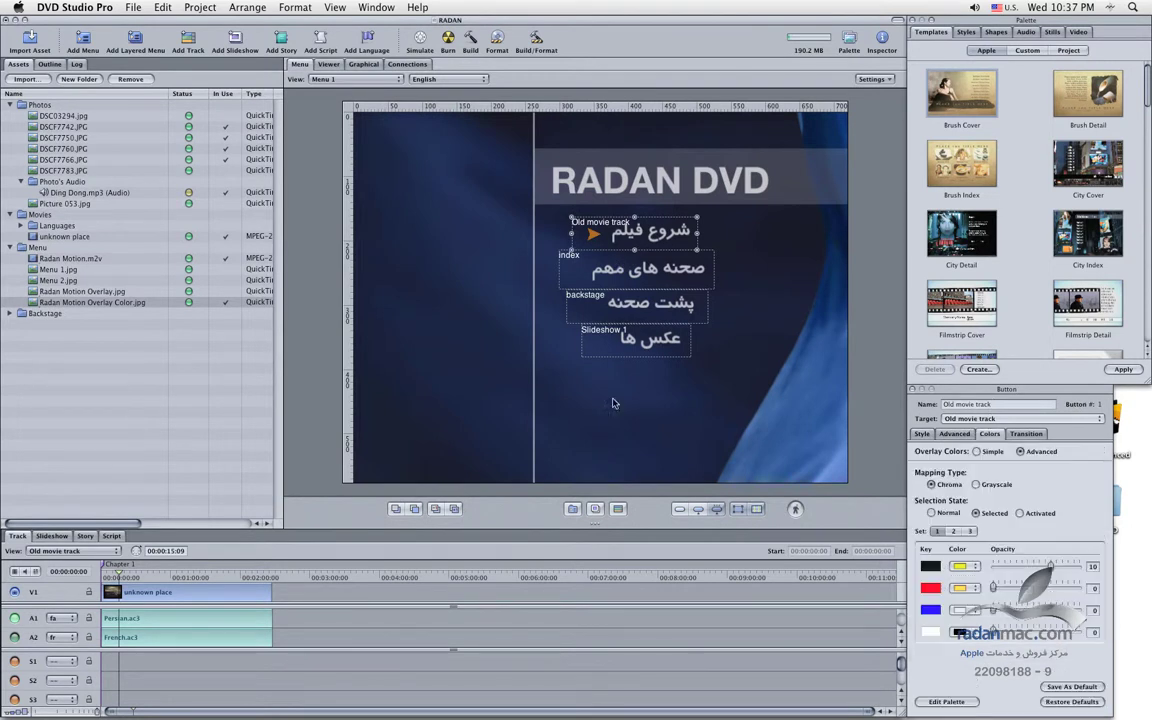
click(824, 471)
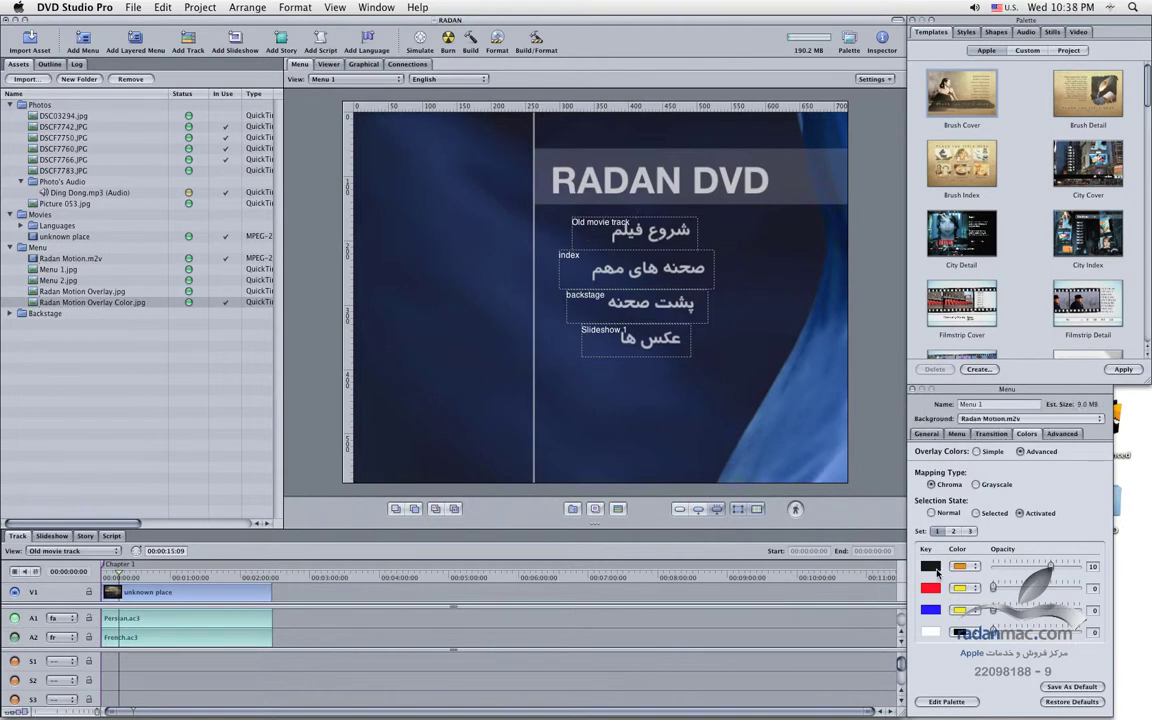
Compare Menu 1's overlay colours for the Normal and Selected states and check the colour choices for the black key.
click(932, 513)
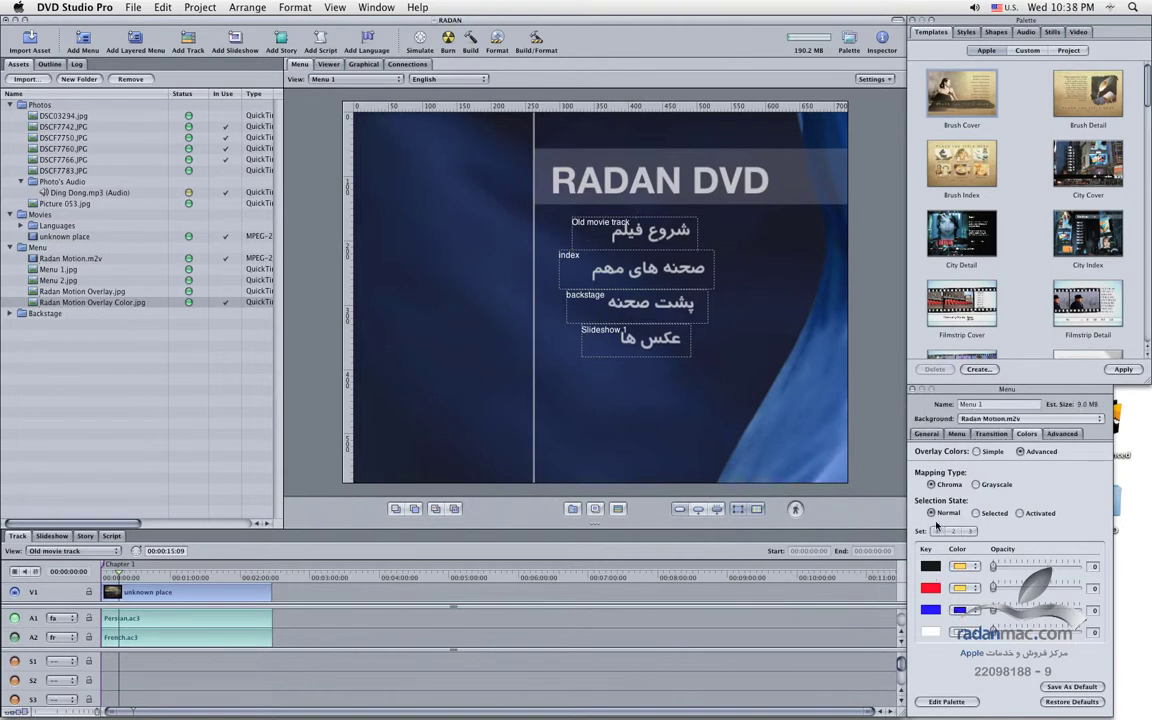
click(994, 515)
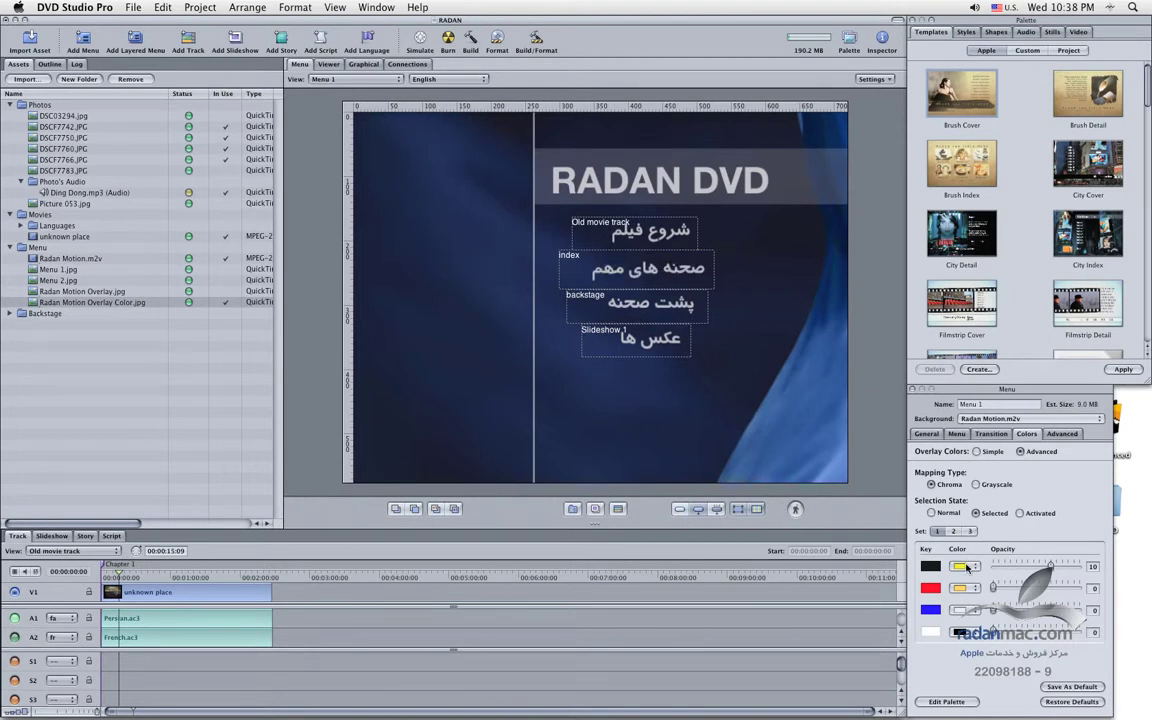
click(968, 567)
click(968, 567)
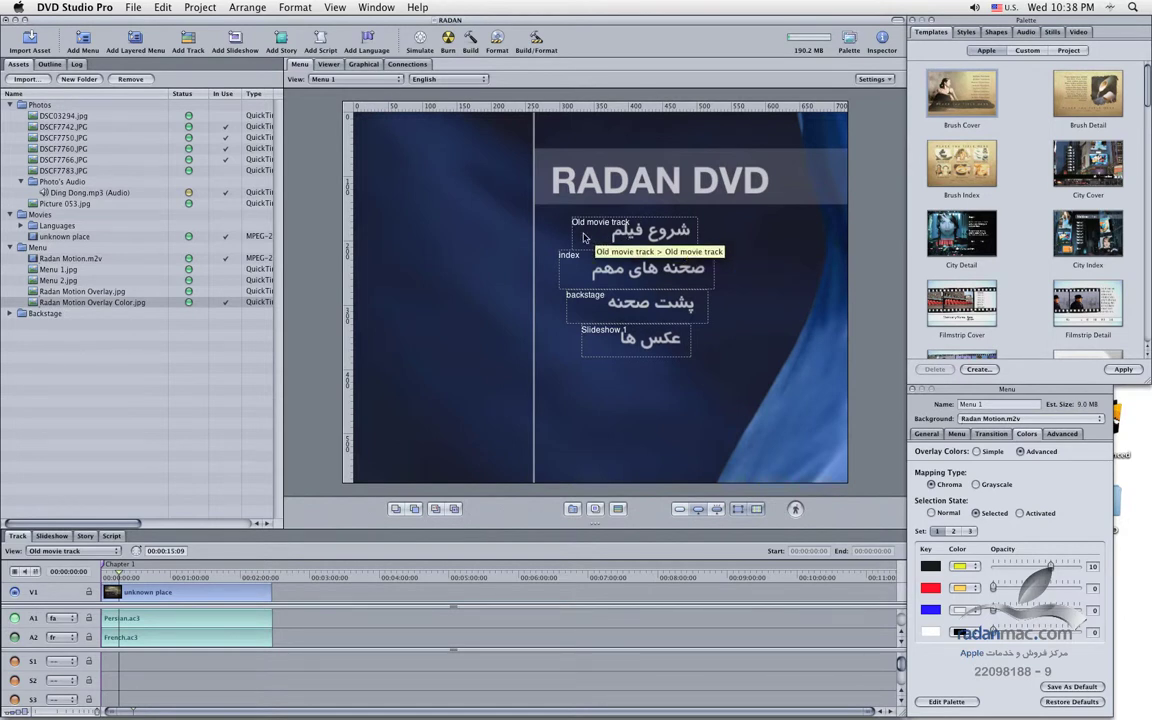
Edit the menu's colour palette, changing the last colour in the second row to a bright orange-red.
click(950, 701)
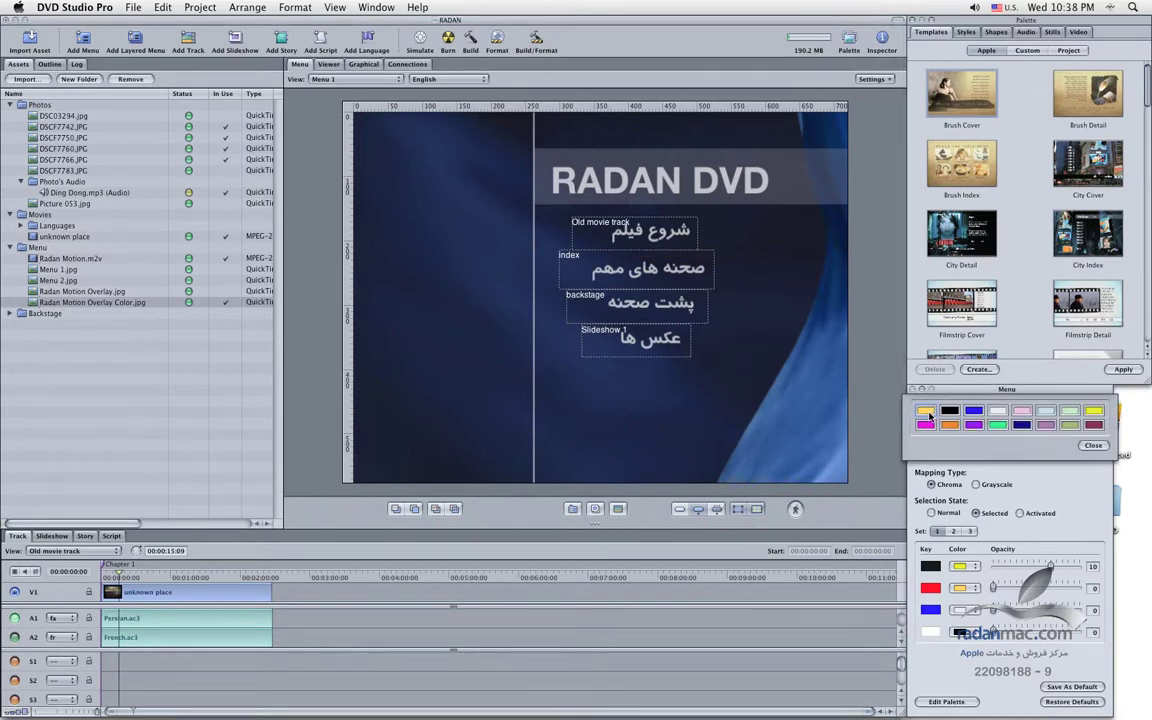
double_click(990, 412)
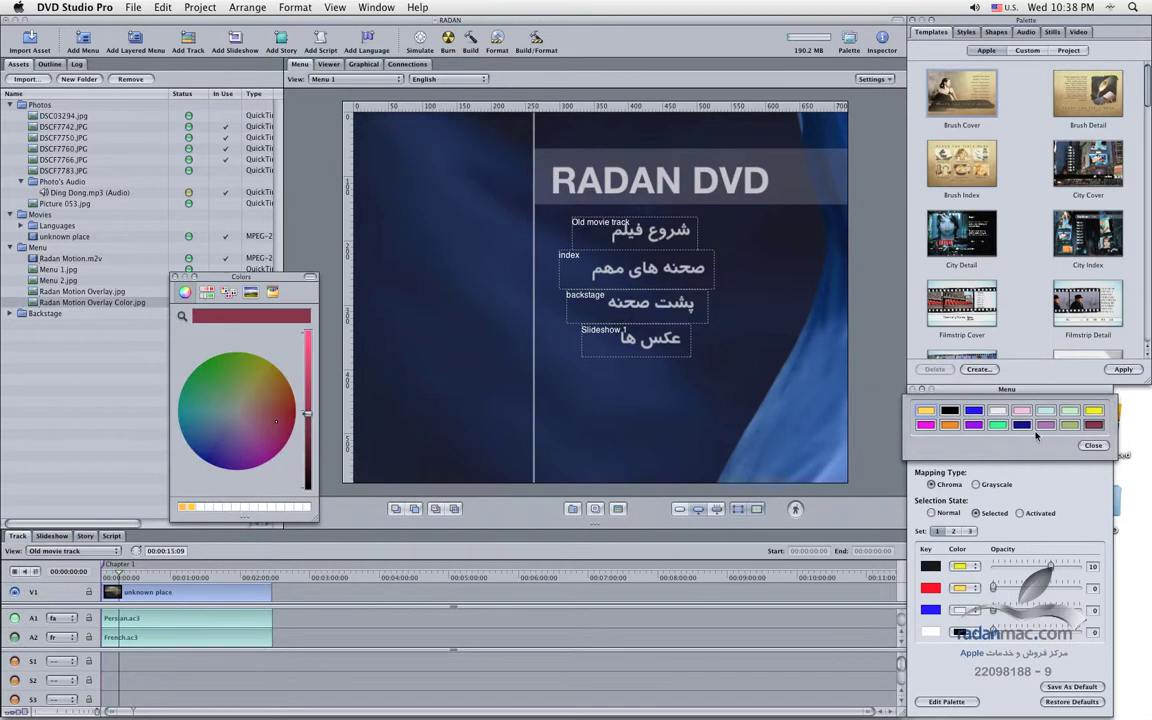
drag(306, 412, 303, 334)
drag(265, 378, 300, 405)
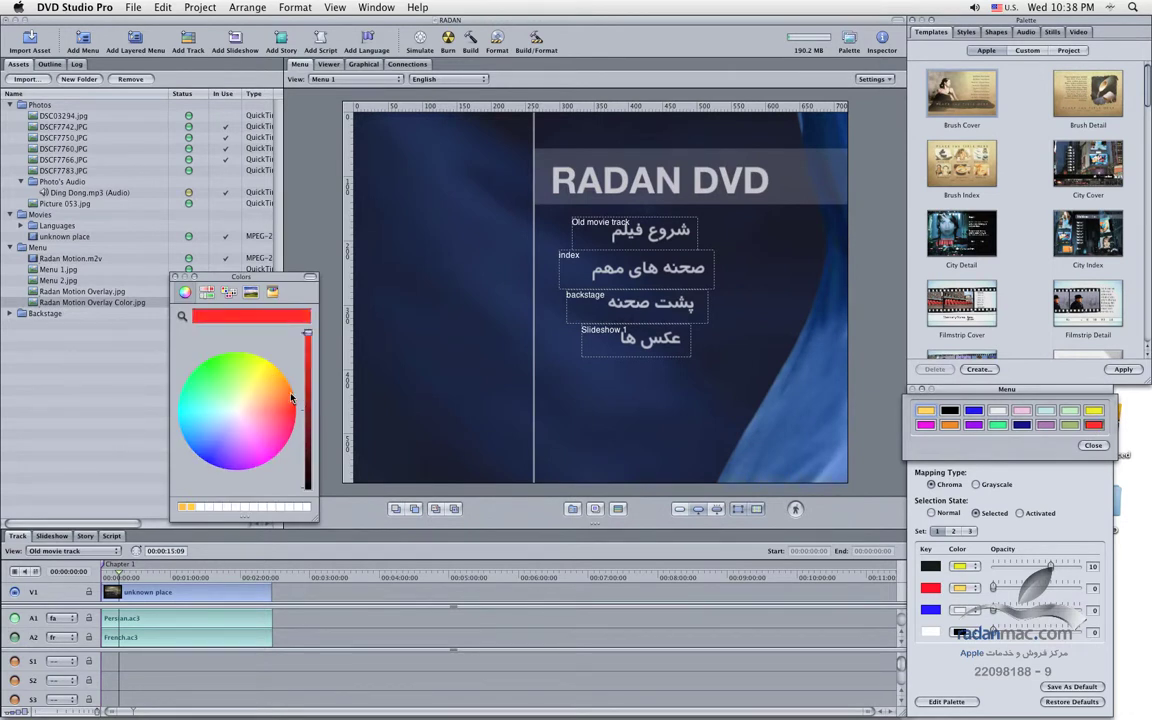
click(291, 398)
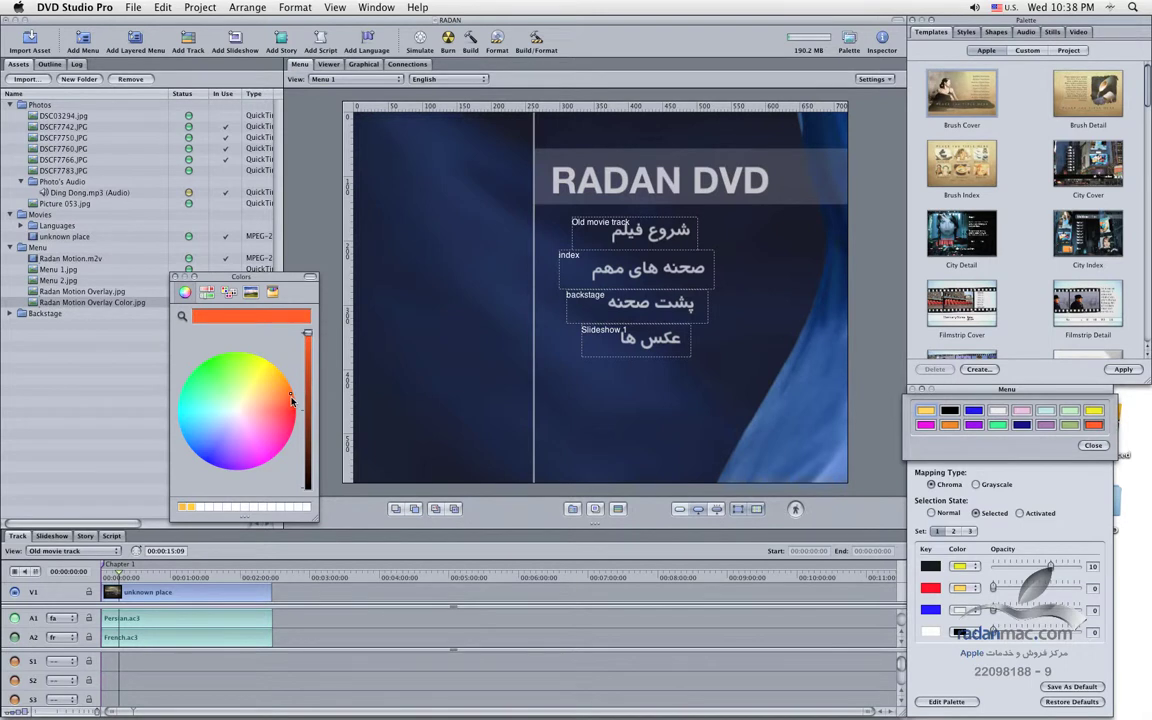
click(175, 277)
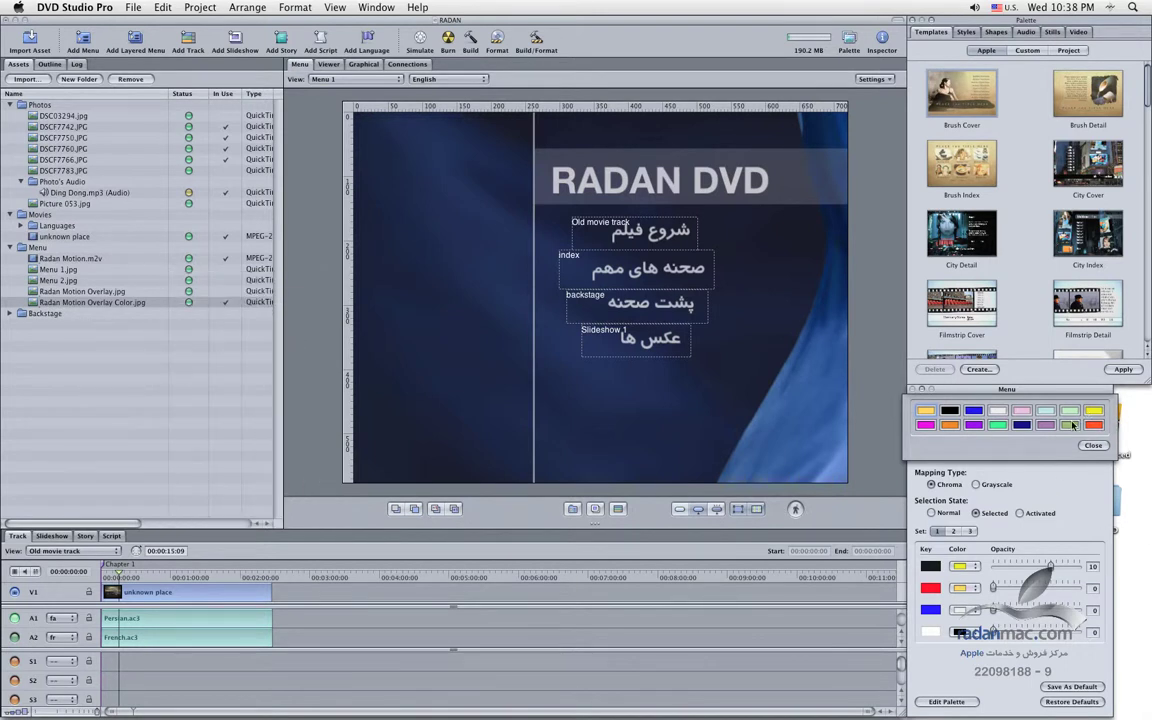
Store the palette's orange-red colour as a reusable swatch in the colour picker.
click(1072, 425)
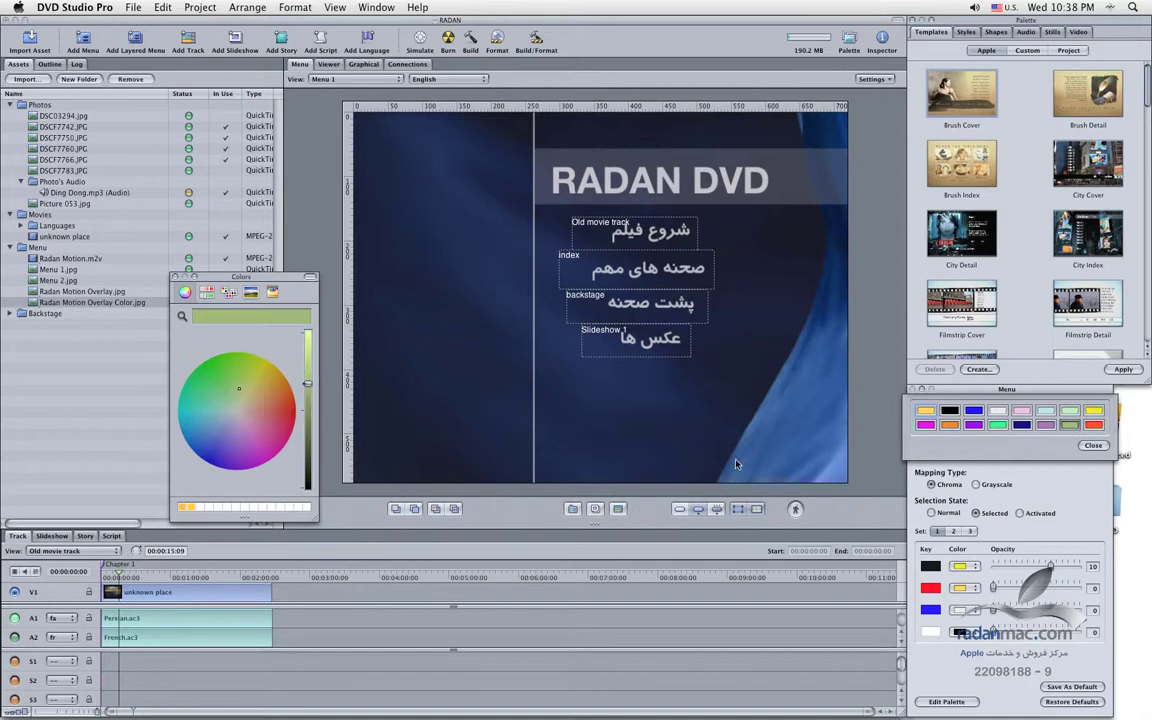
click(175, 278)
click(1094, 425)
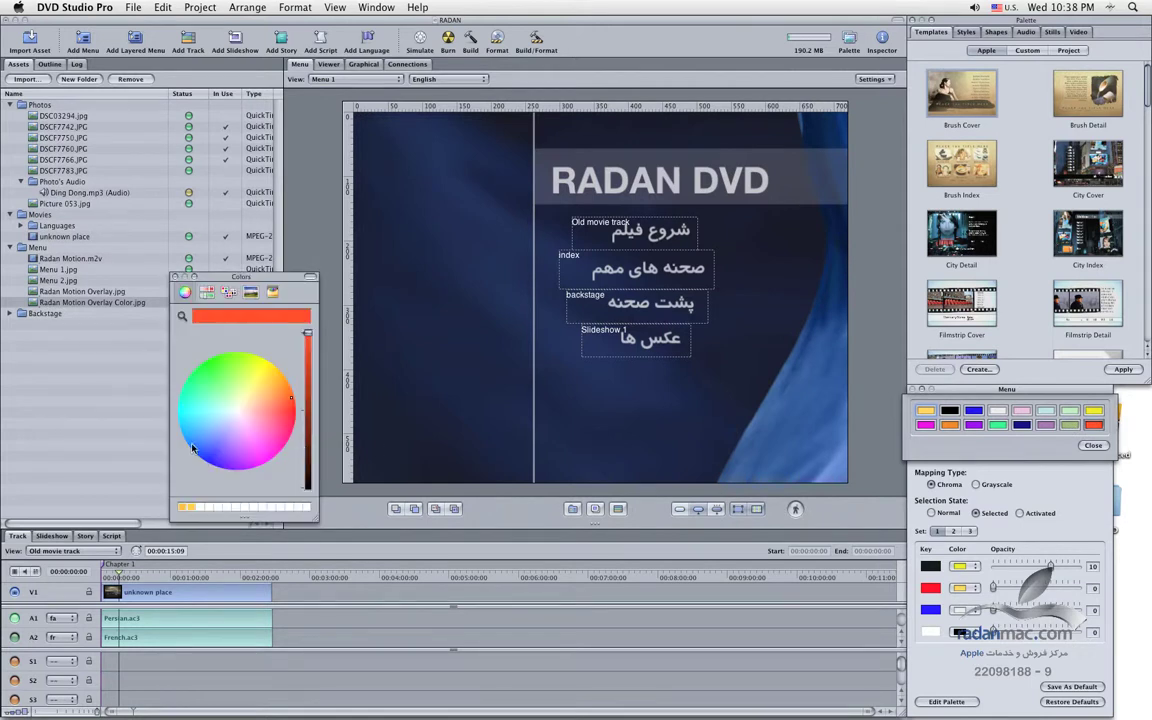
drag(208, 313, 202, 507)
click(180, 276)
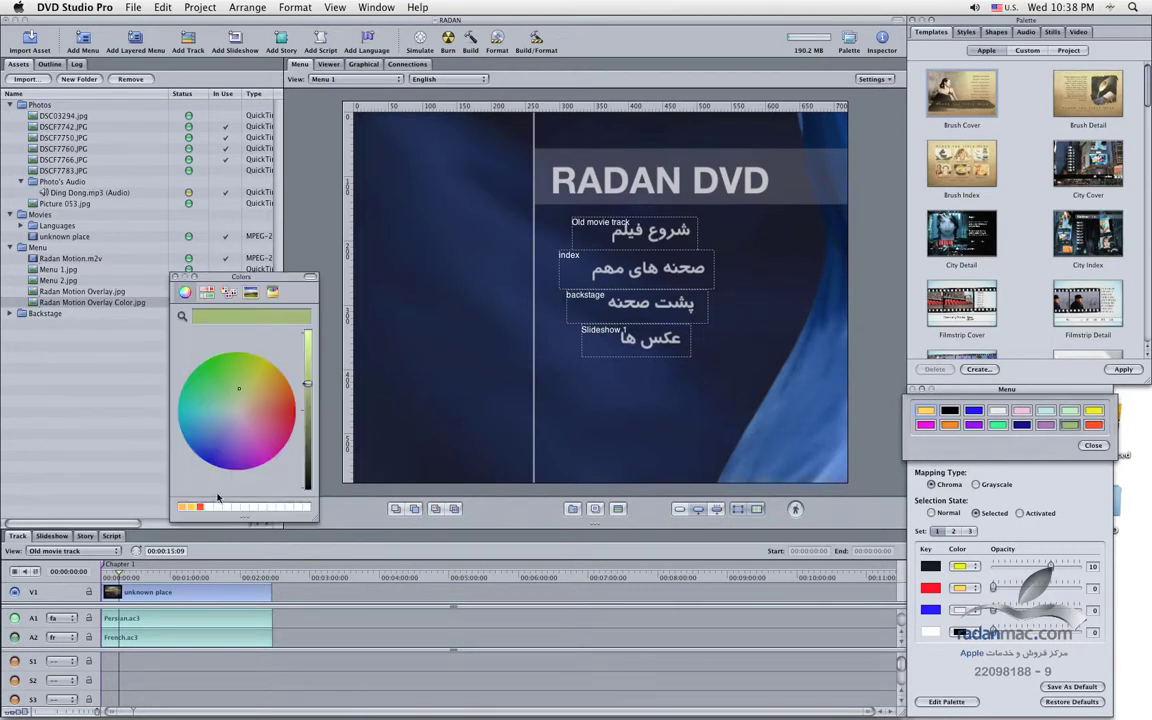
Change the green colour in the palette's second row to orange and store that orange as a swatch.
click(202, 508)
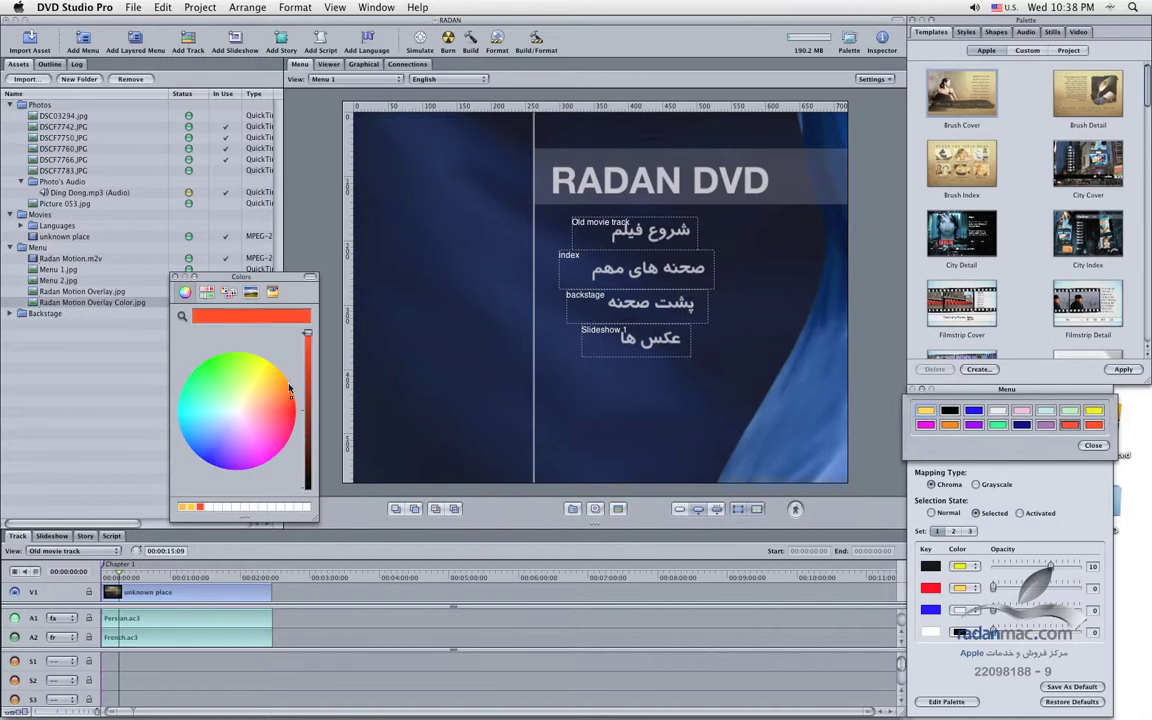
click(285, 392)
click(282, 382)
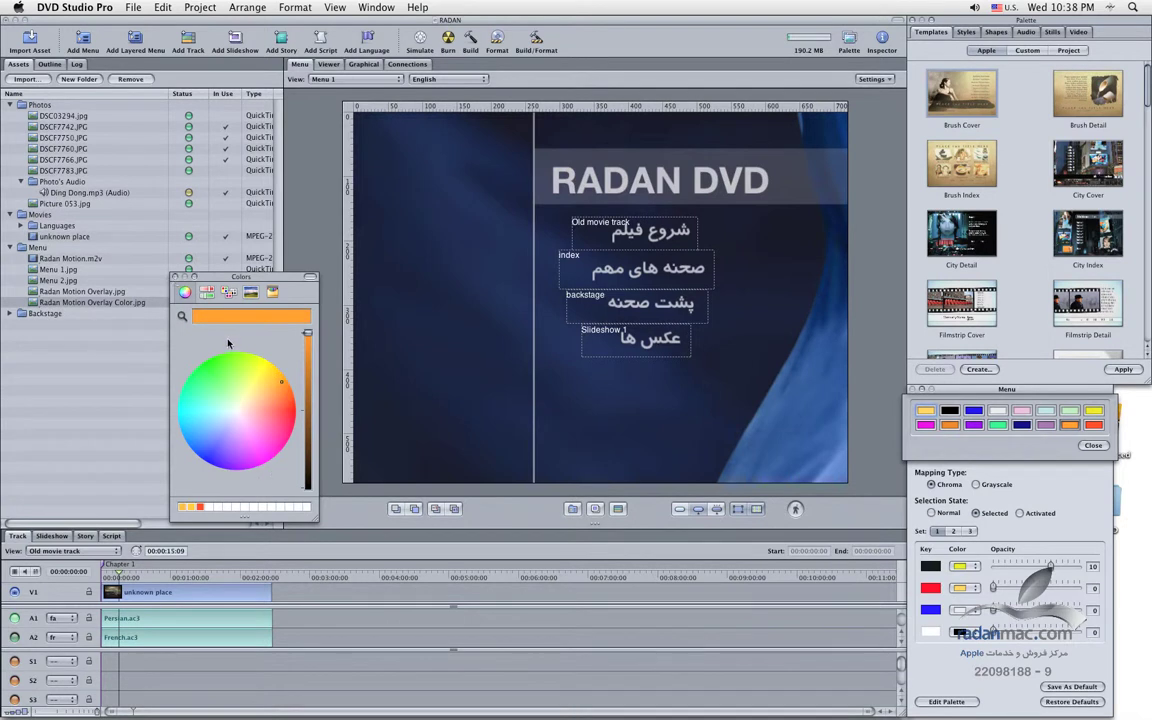
drag(224, 321, 209, 508)
click(175, 276)
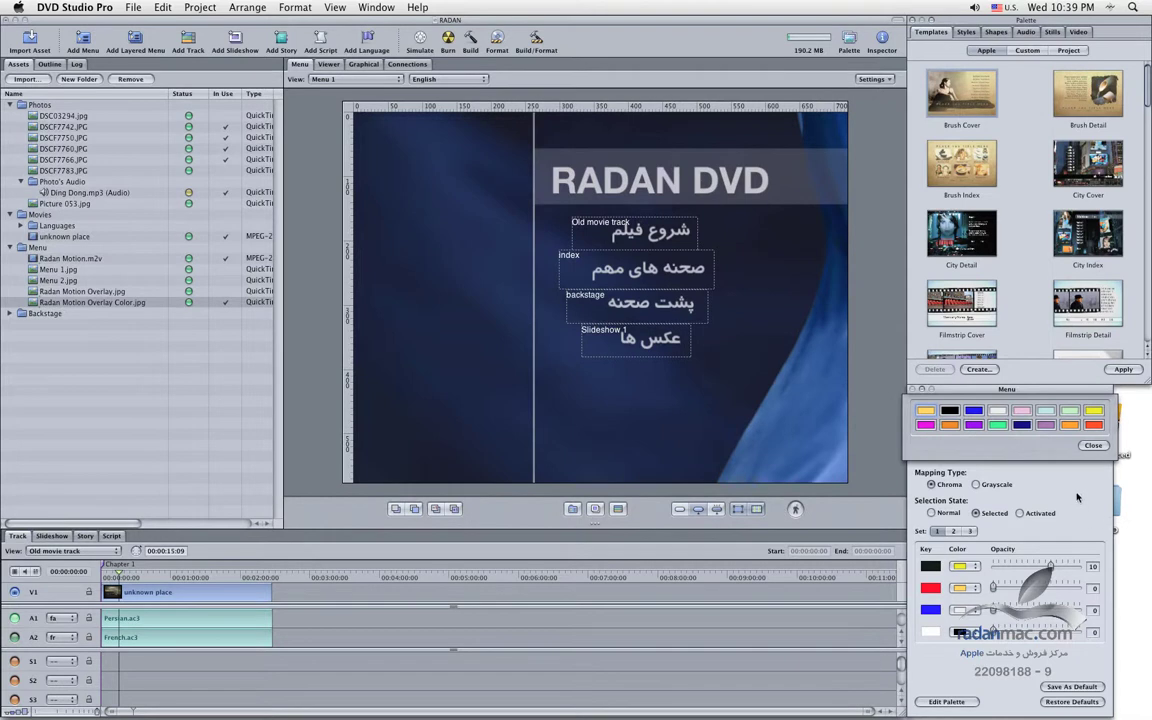
Change the purple colour in the palette's second row to a light yellow and finish editing the palette.
click(1048, 427)
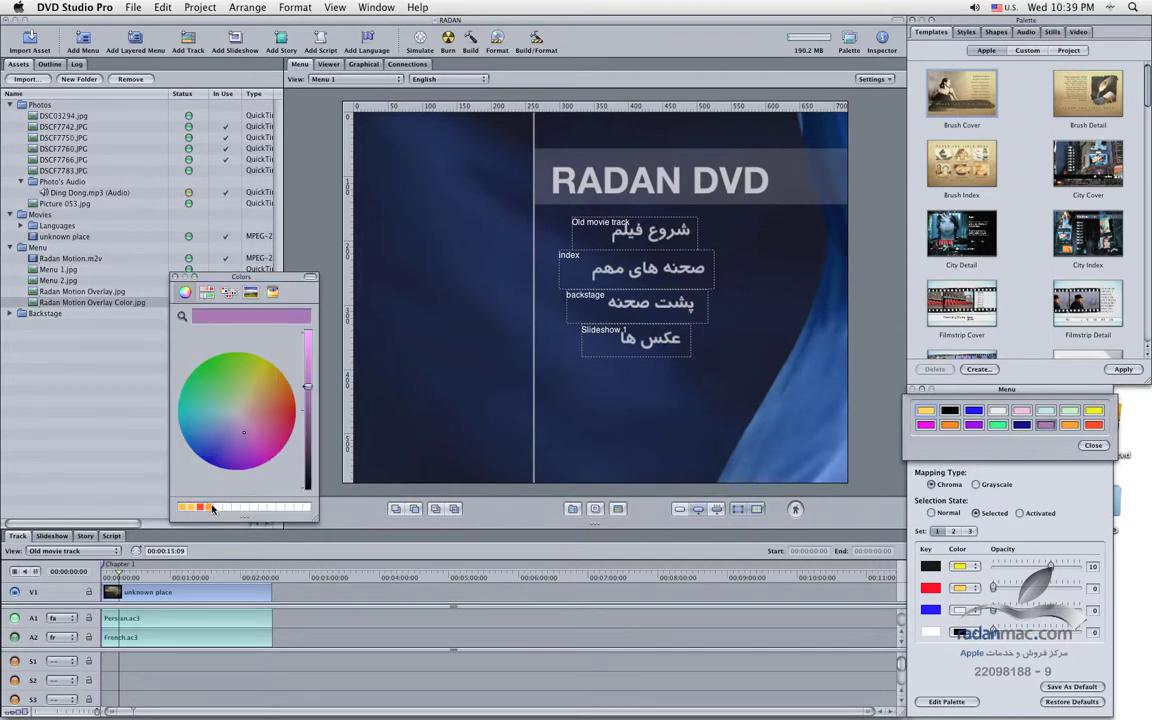
click(211, 508)
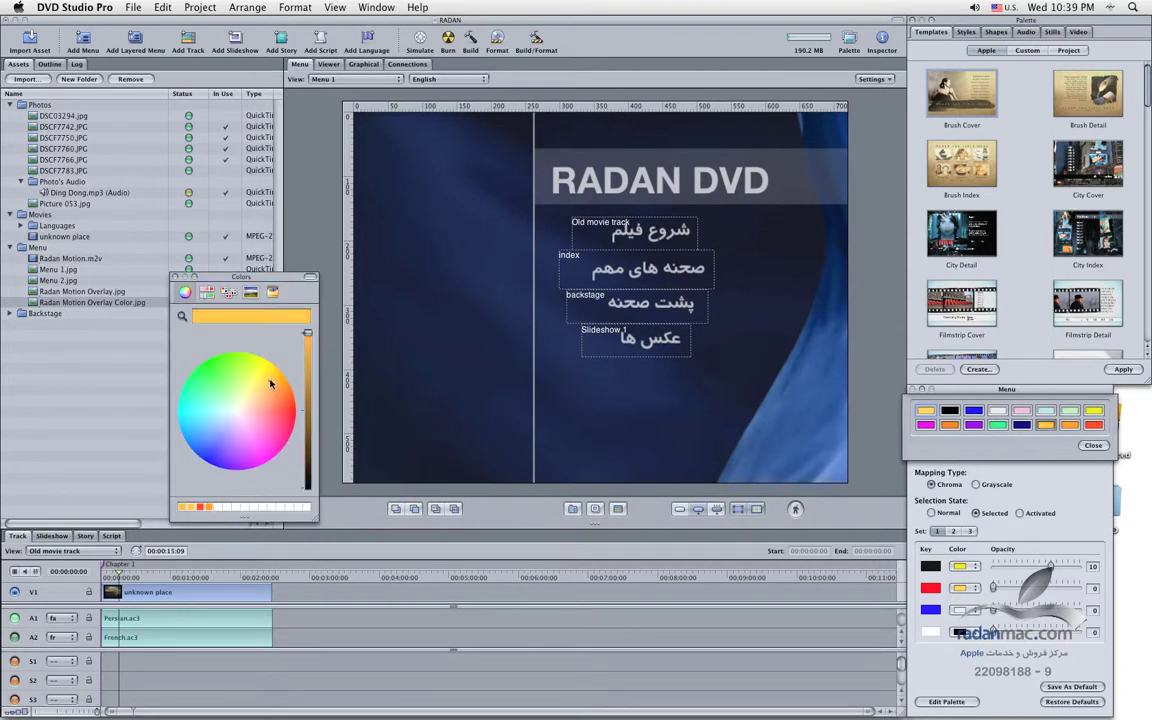
click(264, 375)
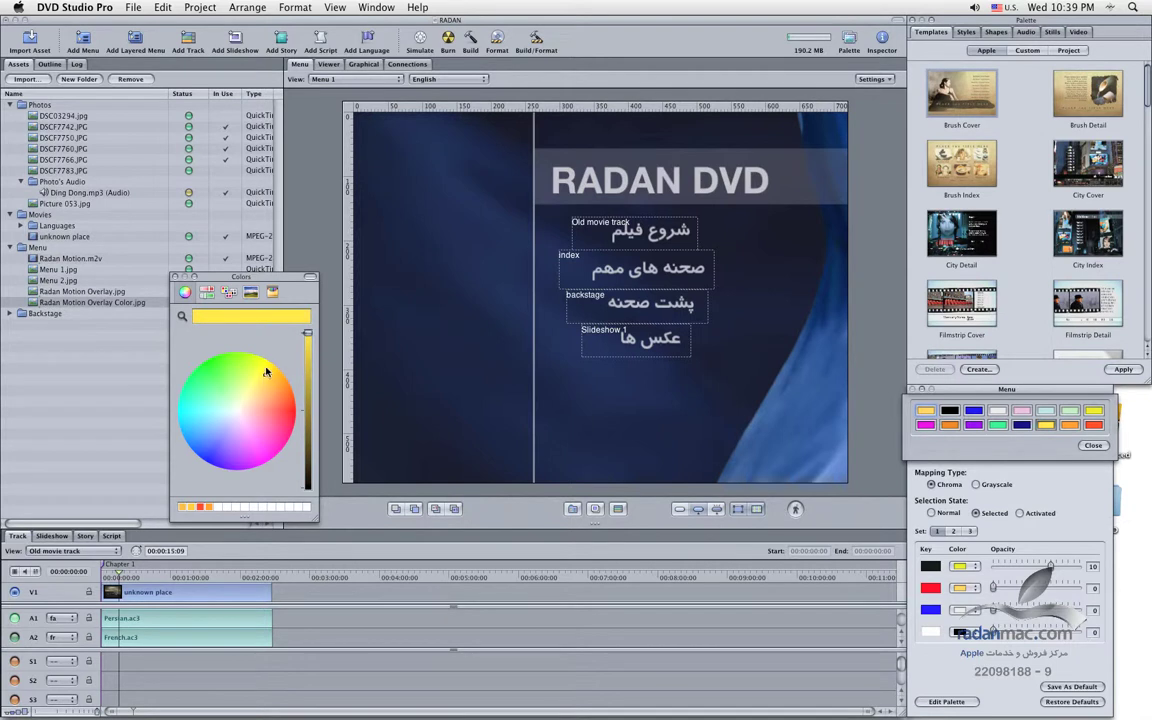
click(260, 379)
click(175, 276)
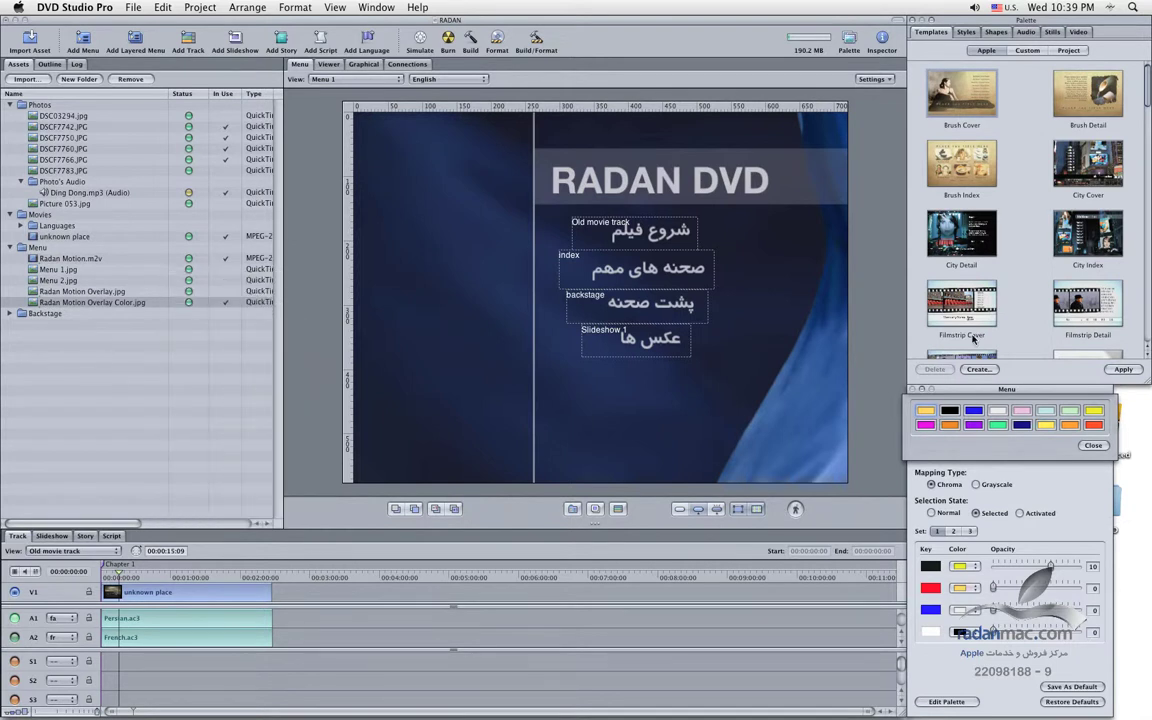
click(1099, 449)
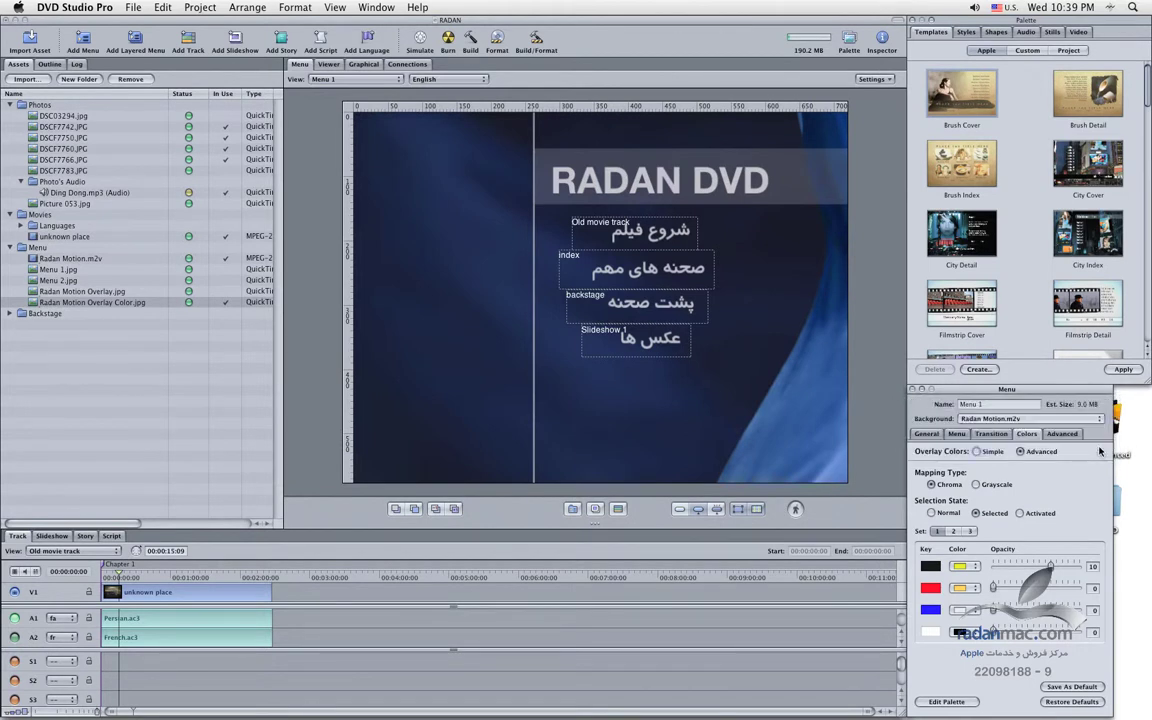
Check the black key's colour choices against the artwork colours in Radan Motion Overlay Color.jpg, viewed in Finder, and return to DVD Studio Pro.
click(960, 566)
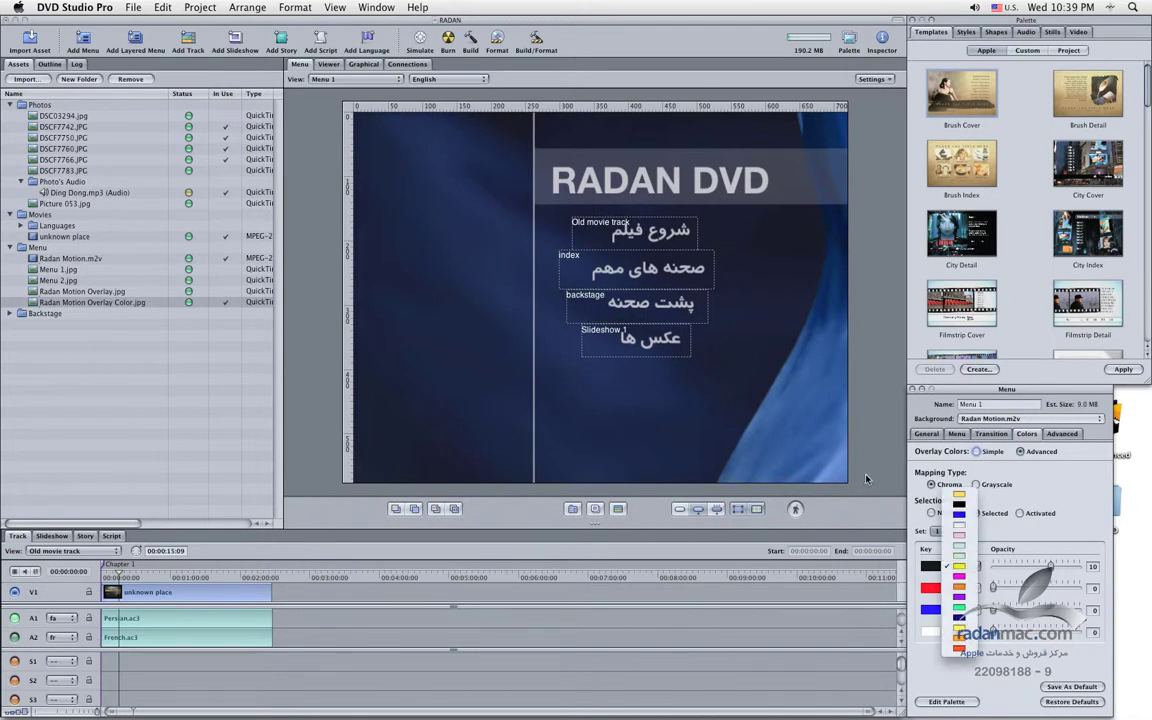
click(1072, 467)
key(super+Tab)
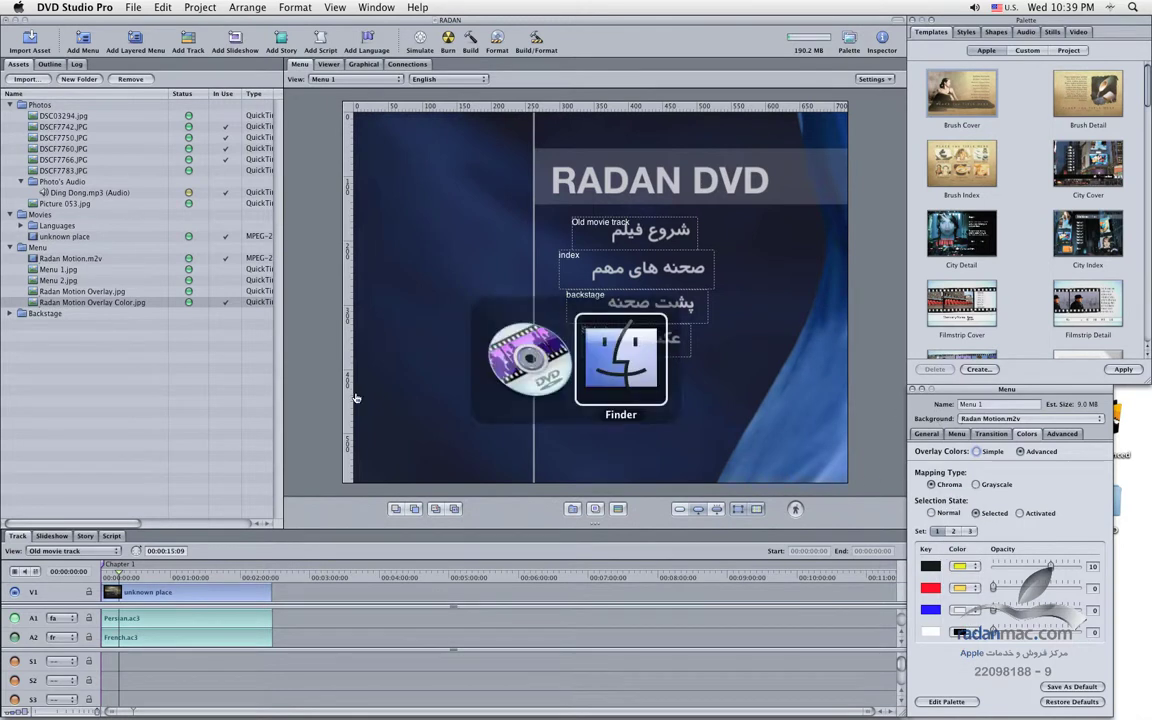
double_click(628, 391)
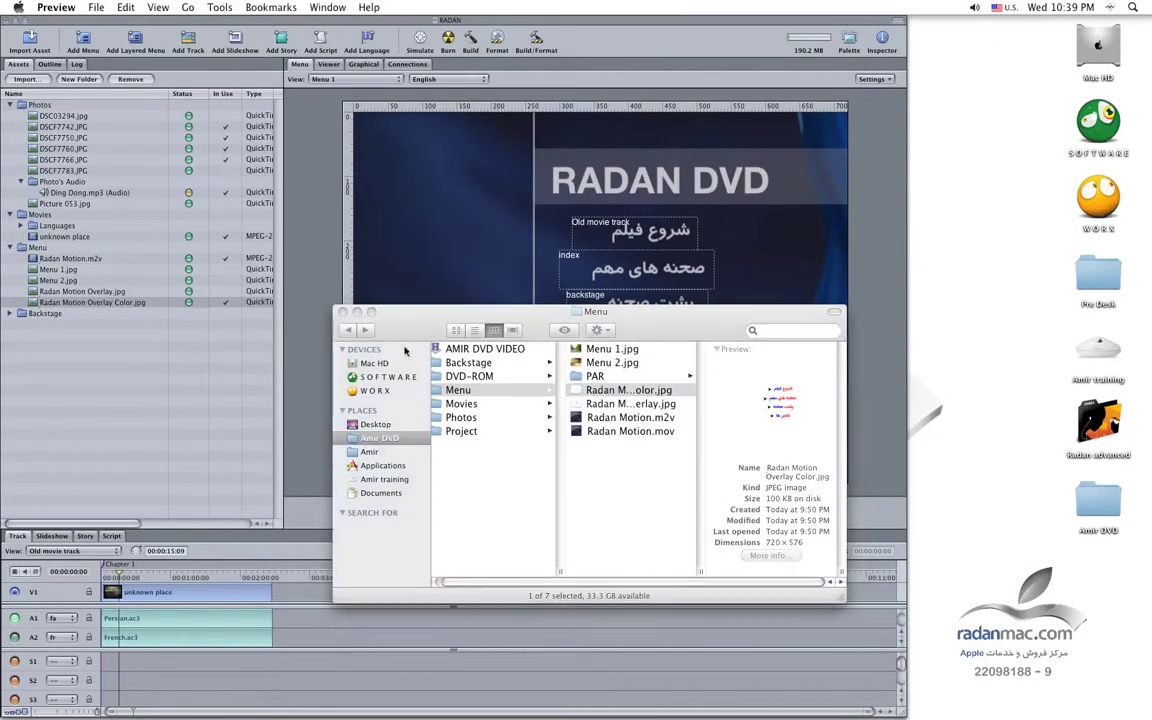
key(super+Tab)
key(super+Tab)
key(super+Tab)
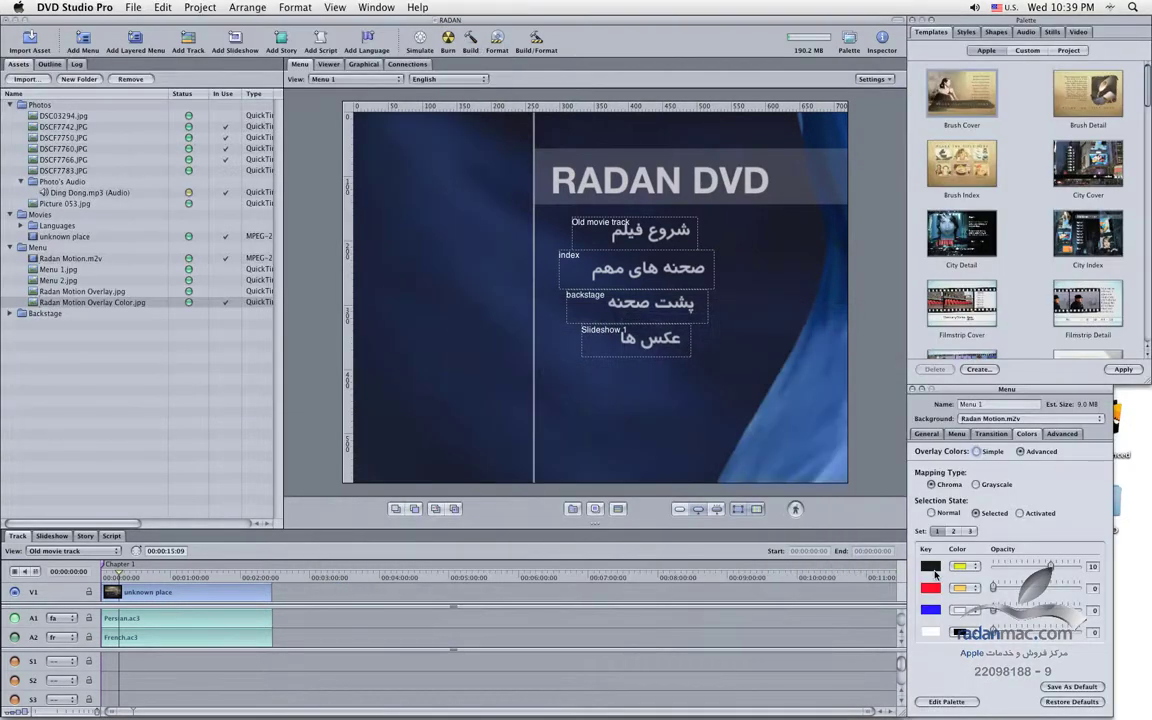
key(super+Tab)
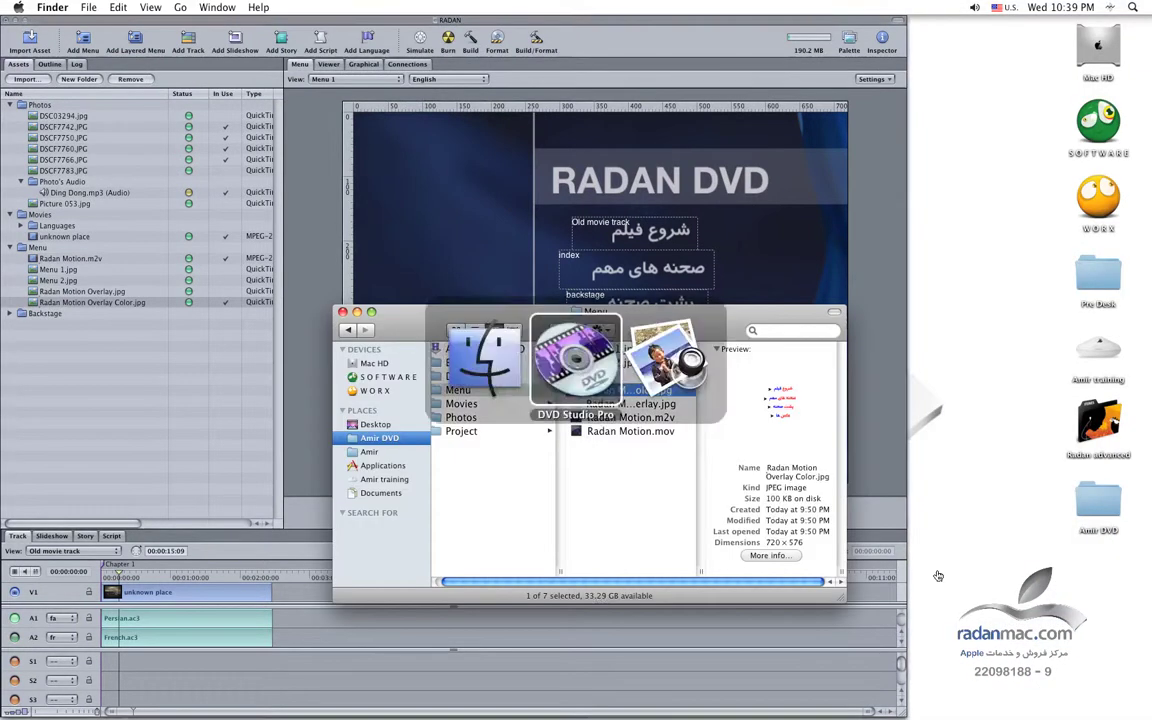
key(super+Tab)
key(super+Tab)
key(super+Tab)
key(super+Tab)
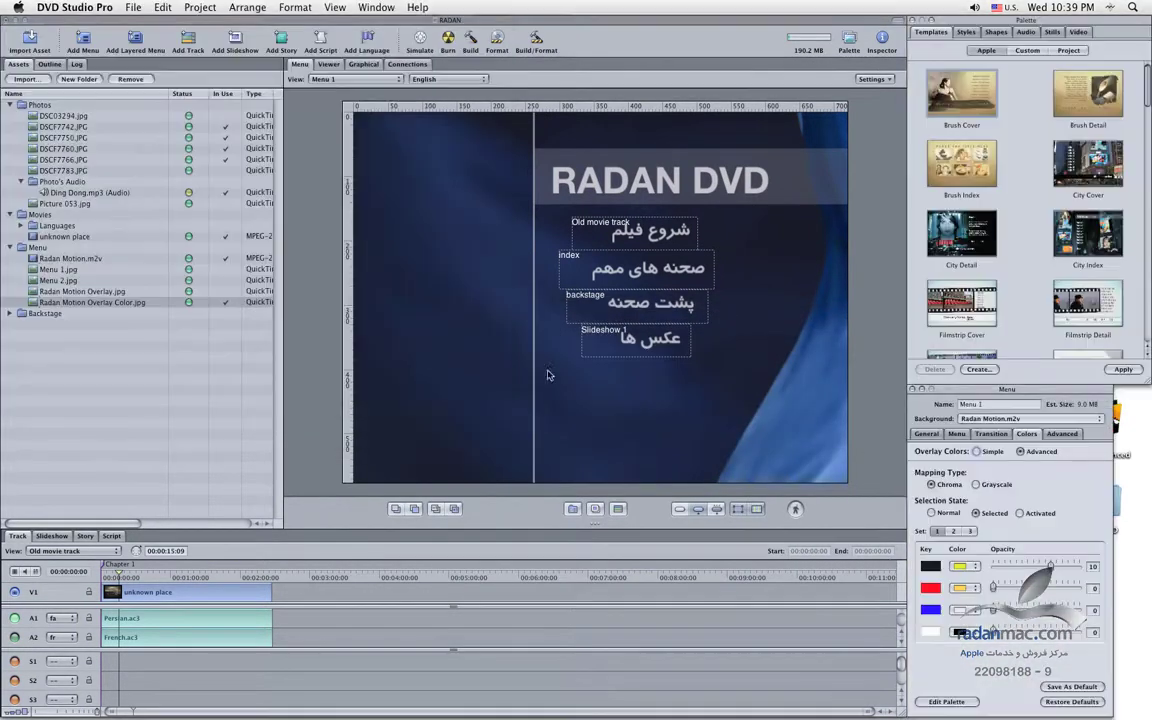
For the Selected state, map the black key to the palette's orange-red and set its opacity to 14.
click(962, 570)
click(970, 655)
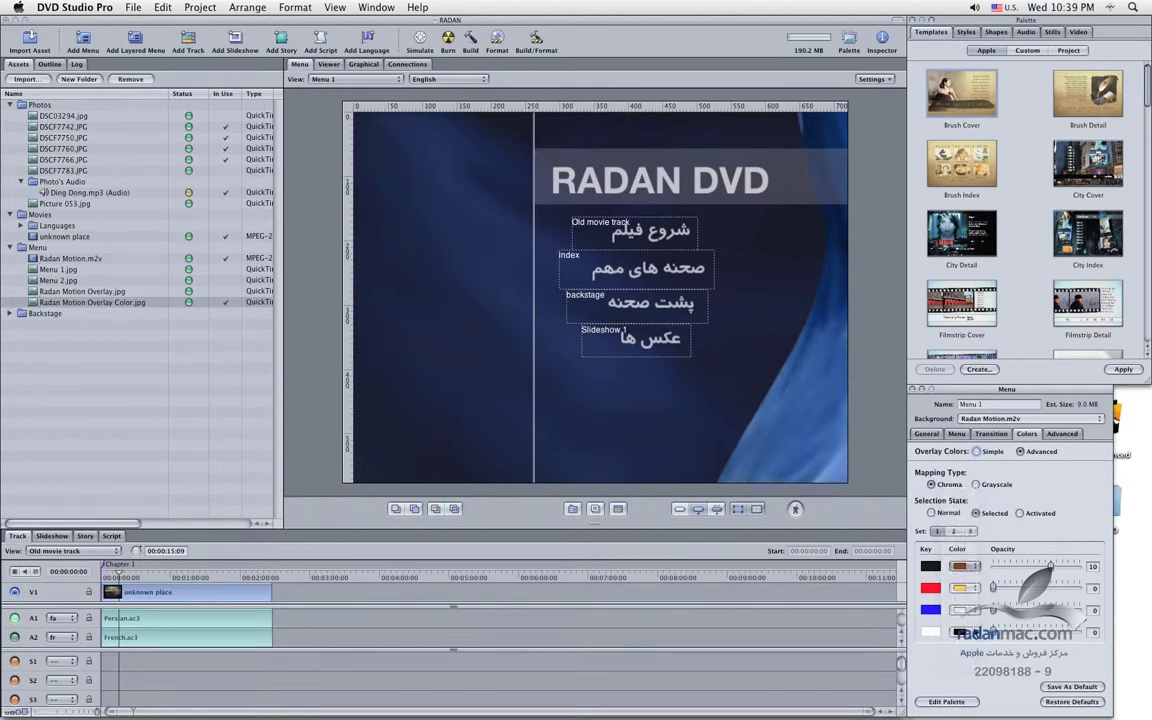
drag(1050, 567, 1074, 567)
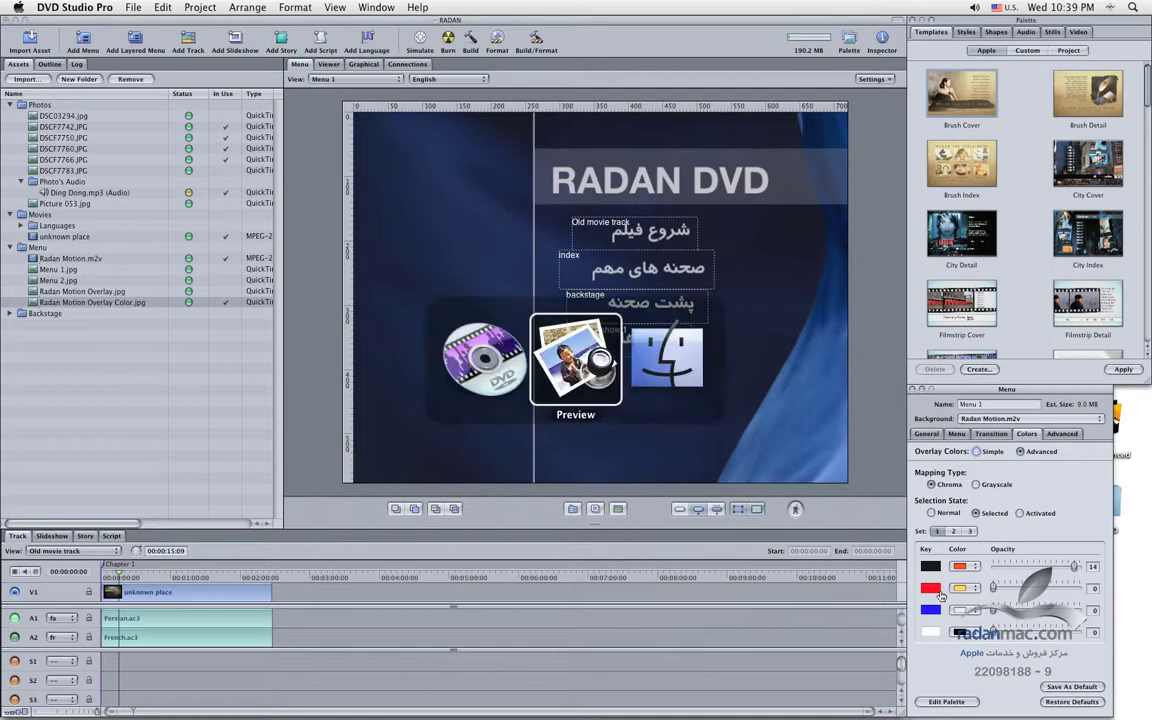
For the Selected state, map the red key to yellow and the blue key to orange.
key(super+Tab)
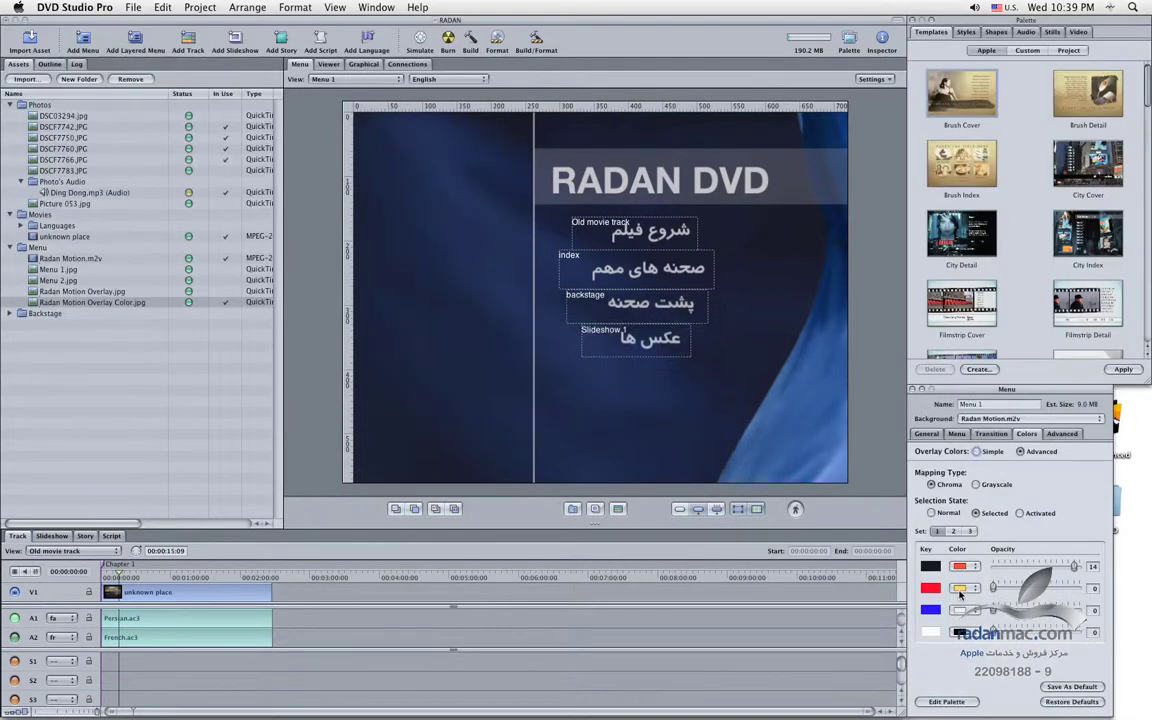
click(968, 593)
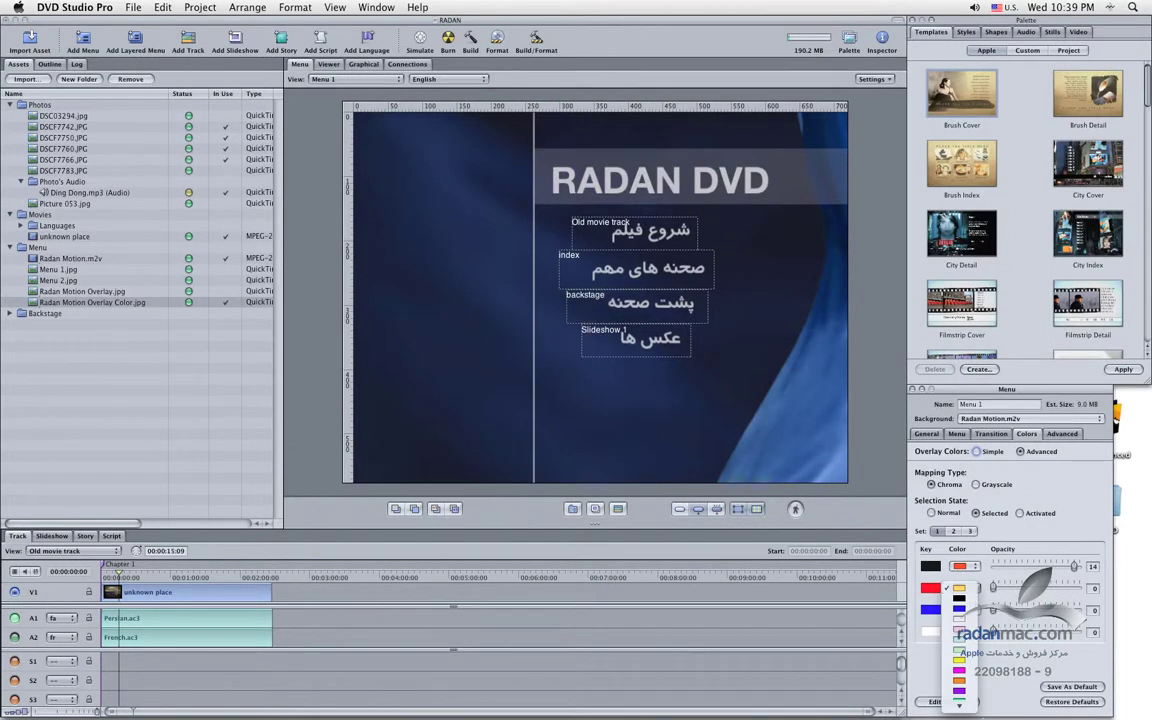
click(962, 623)
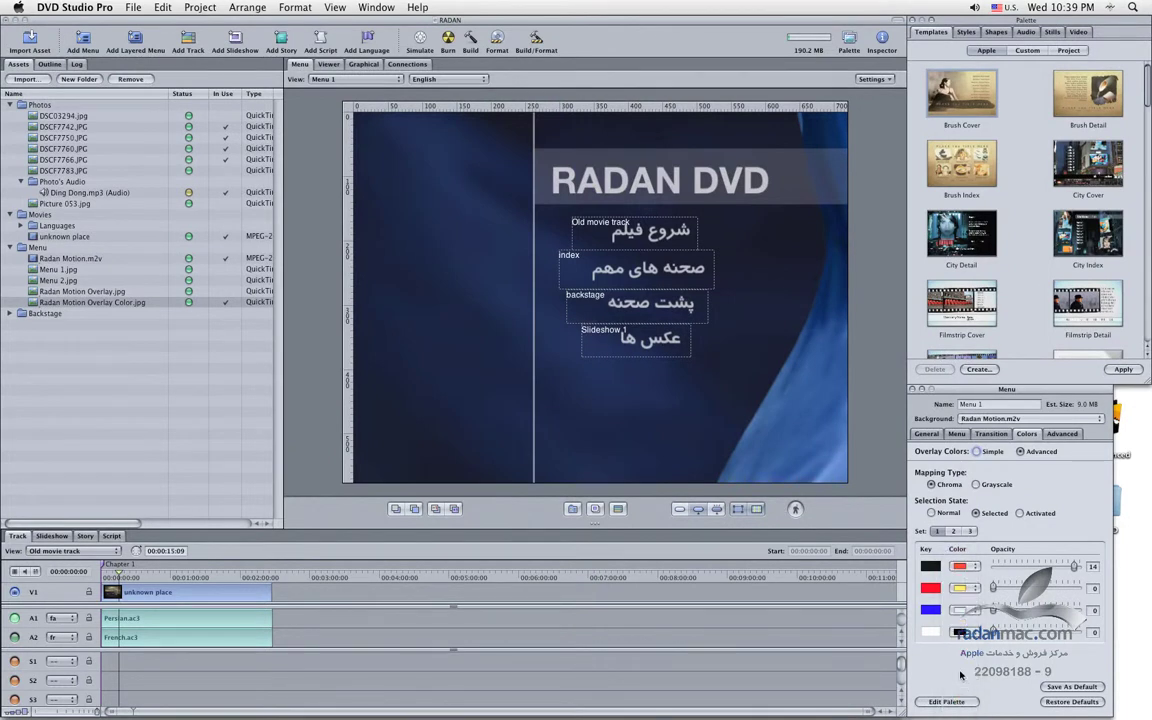
click(968, 611)
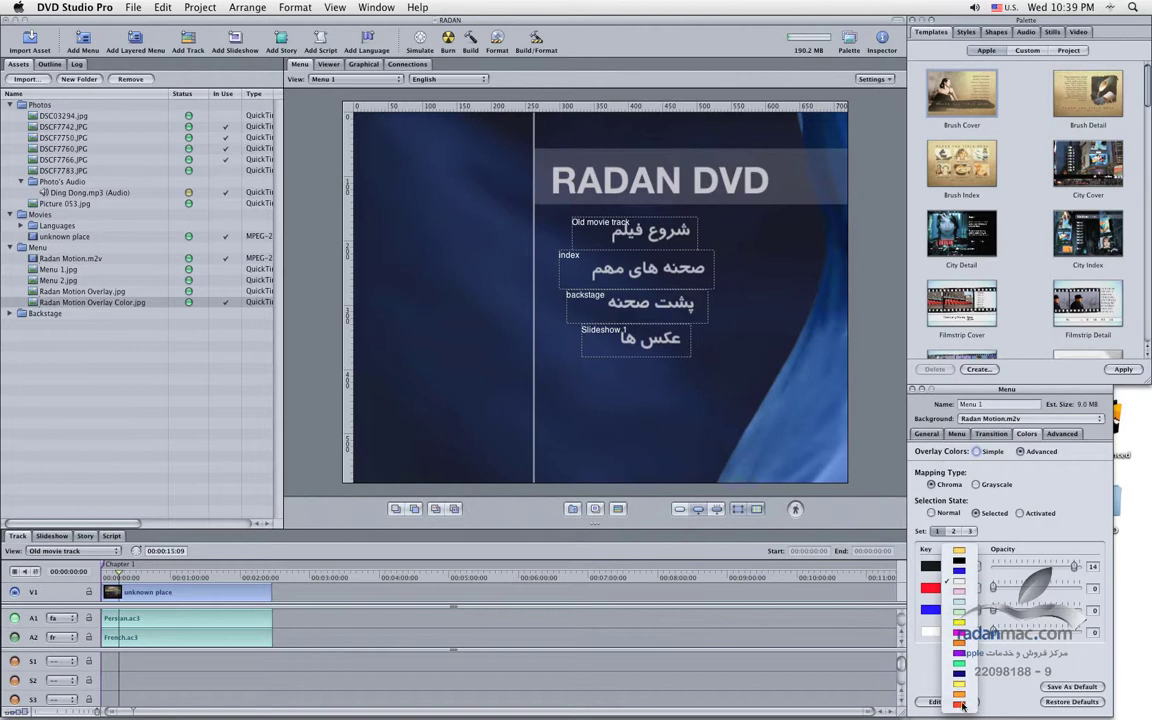
click(965, 698)
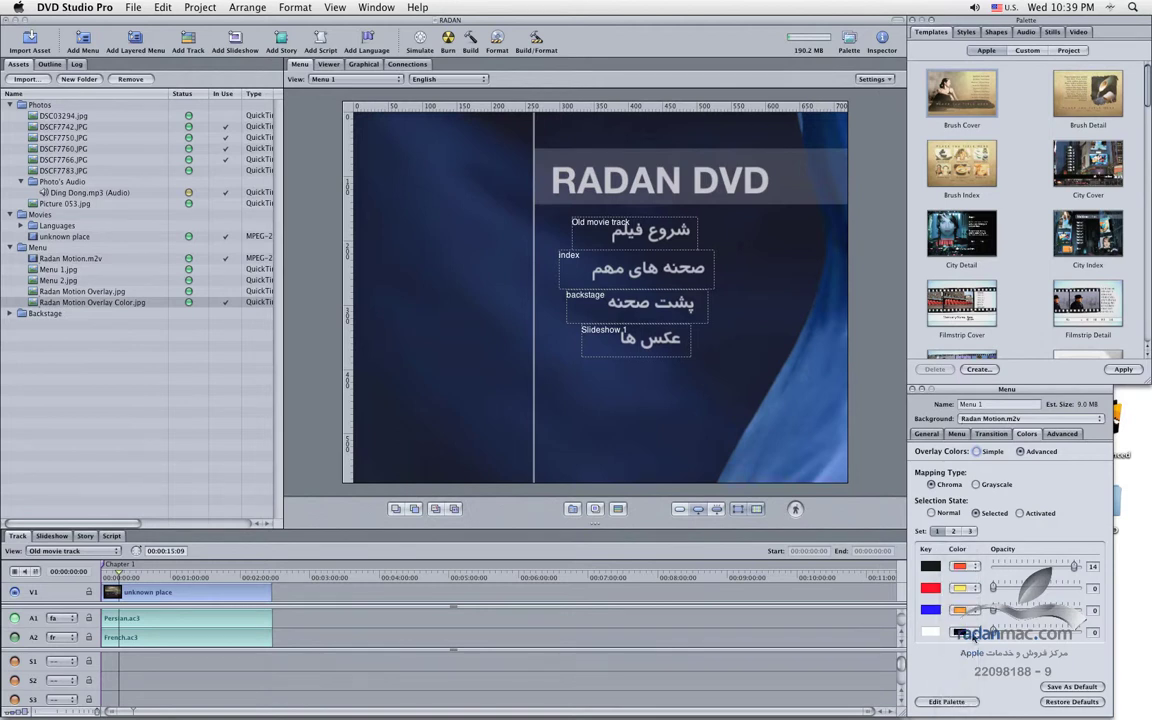
For the Activated state, map the black key to magenta and the red key to purple.
click(1041, 516)
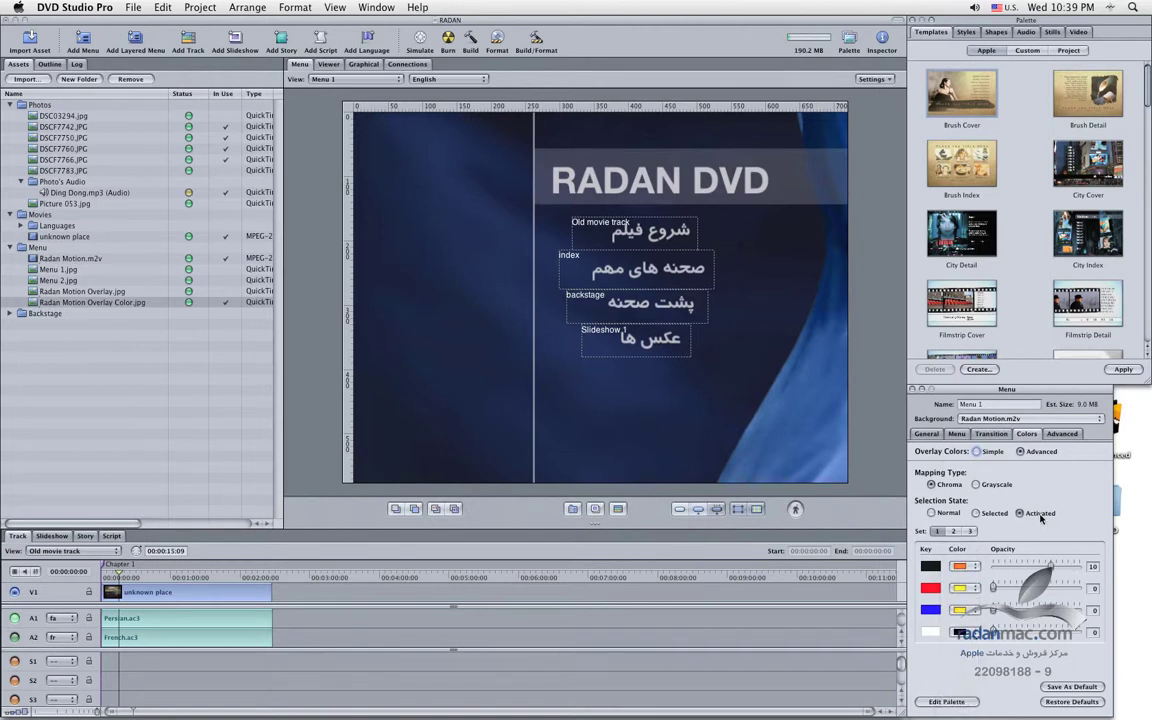
click(963, 567)
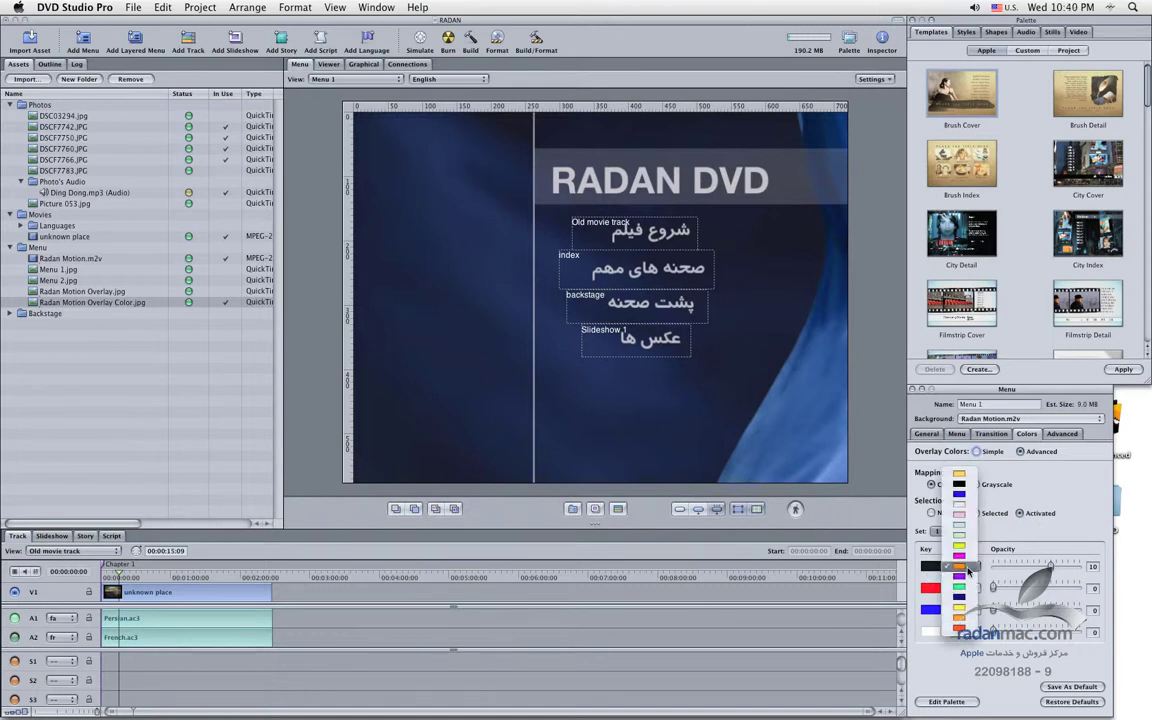
click(966, 562)
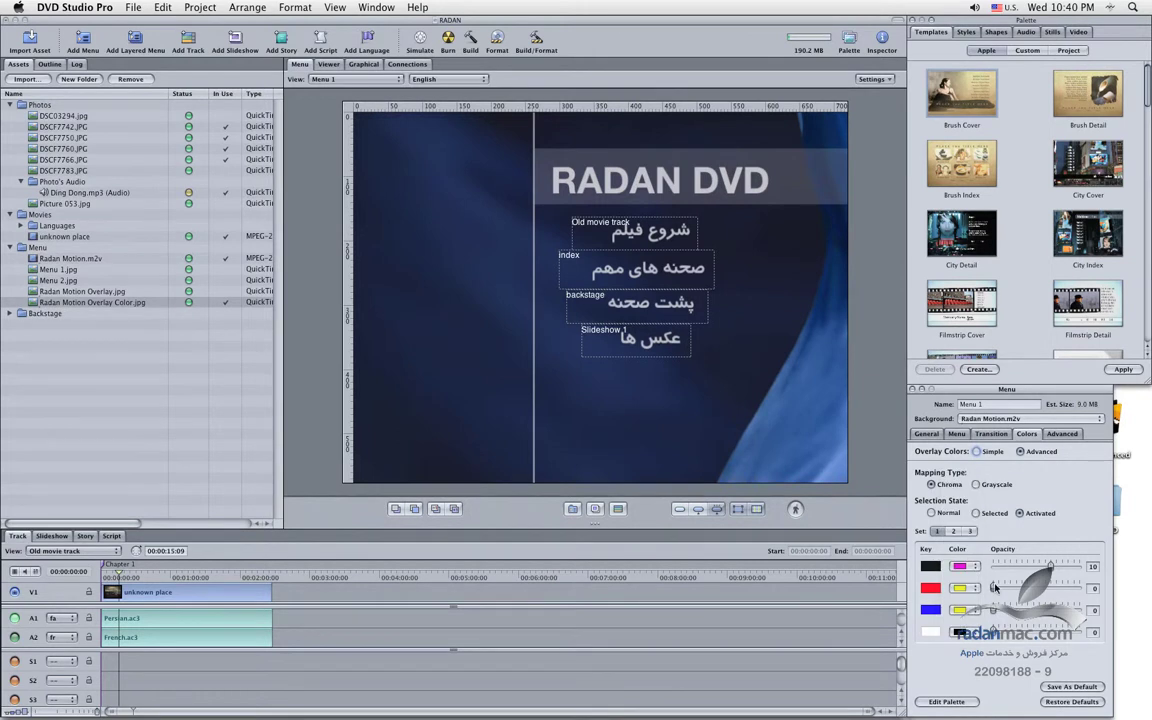
click(977, 590)
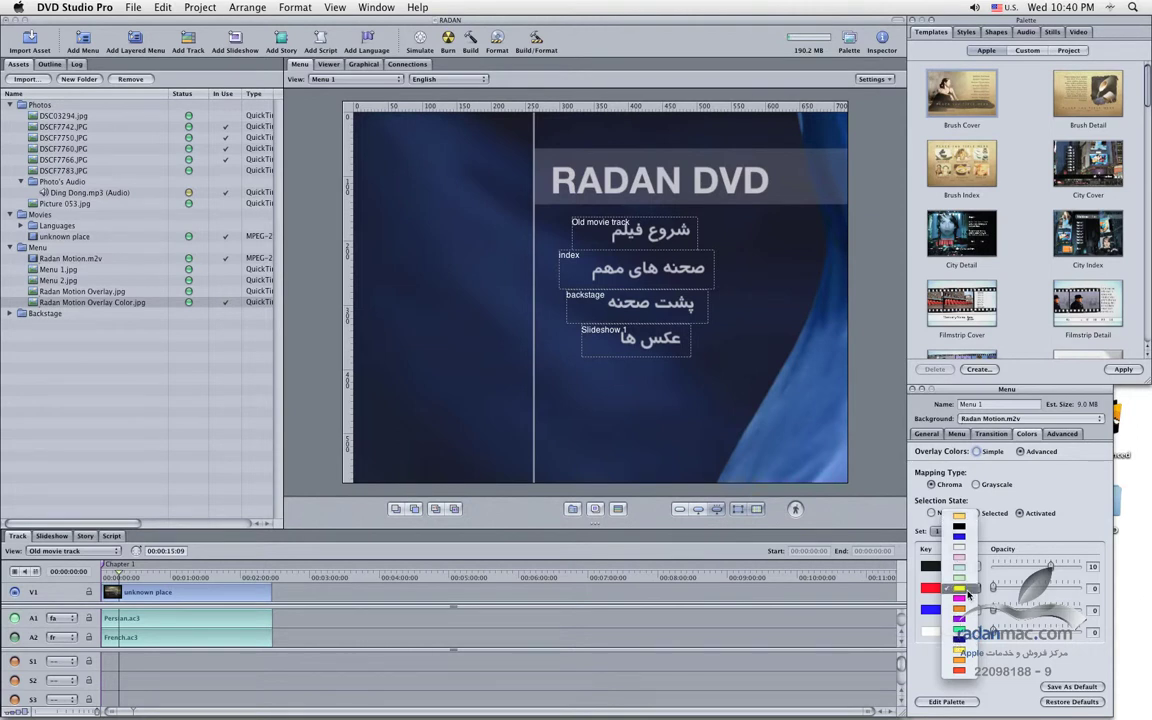
click(961, 620)
click(980, 610)
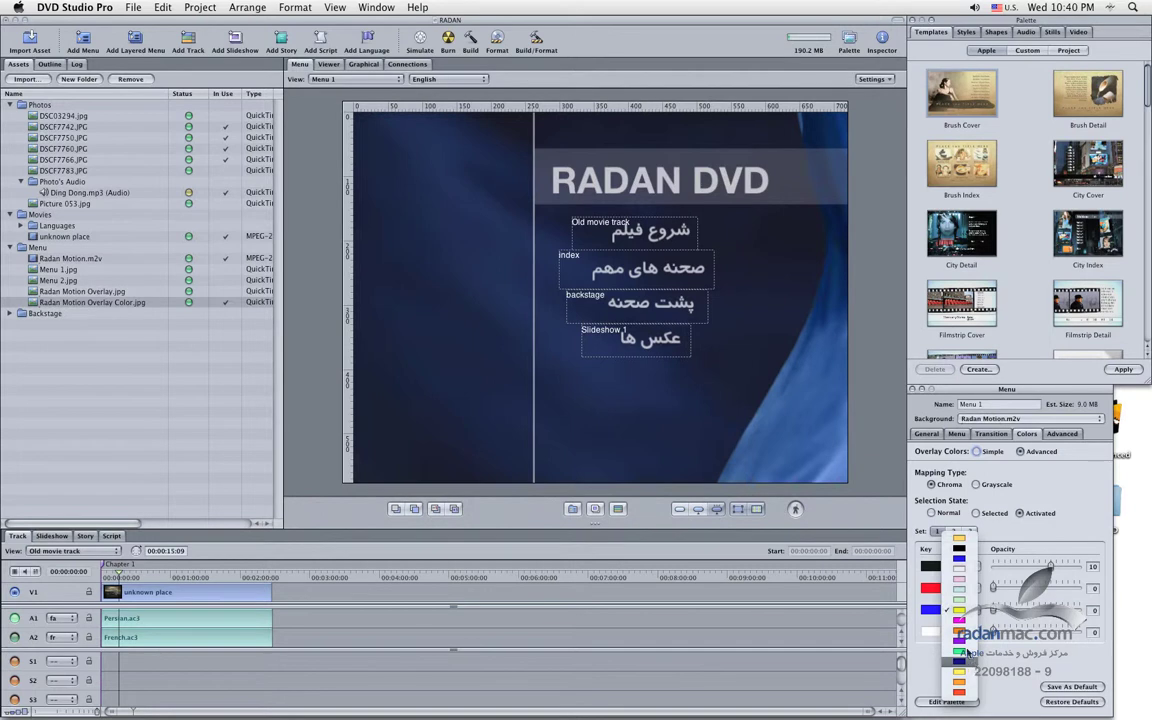
click(961, 582)
Change the Activated state's black key to light pink and both its red and blue keys to magenta.
click(974, 568)
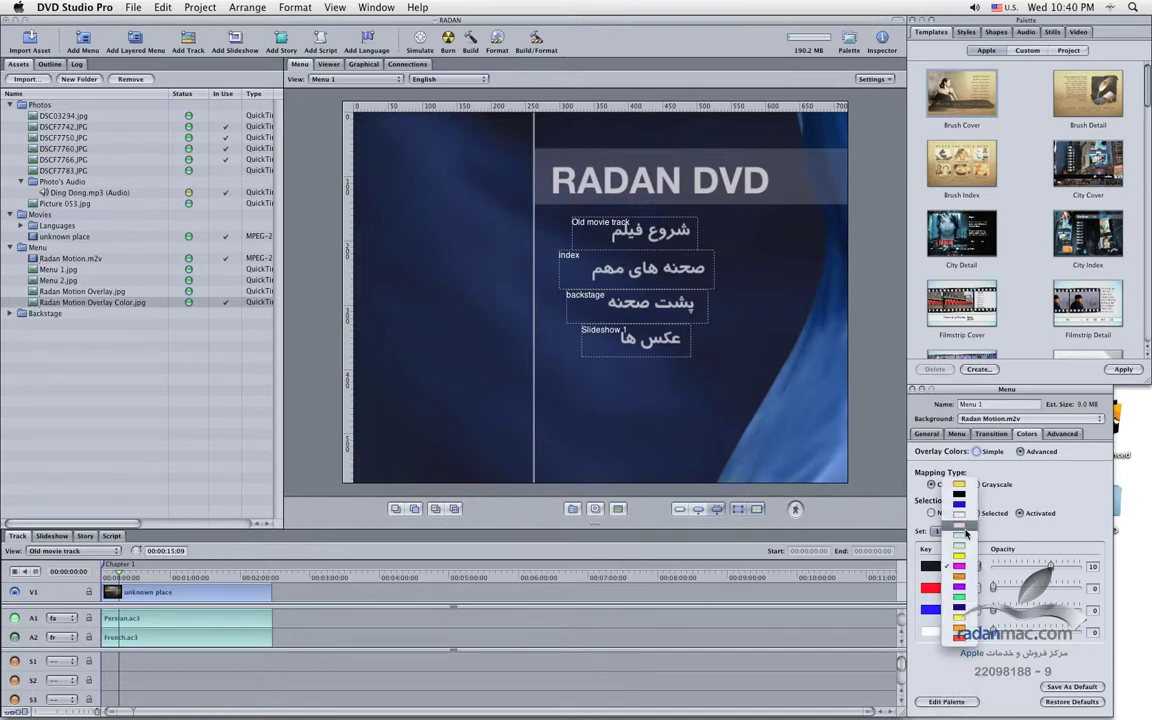
click(967, 527)
click(971, 590)
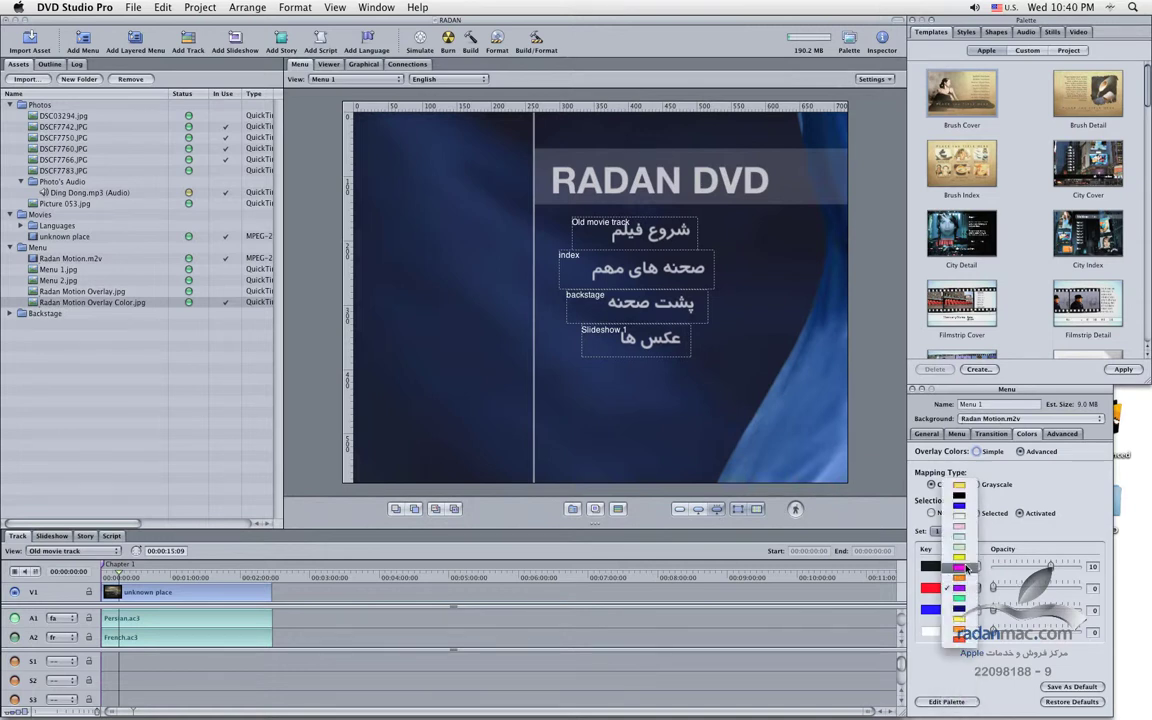
click(981, 600)
click(974, 612)
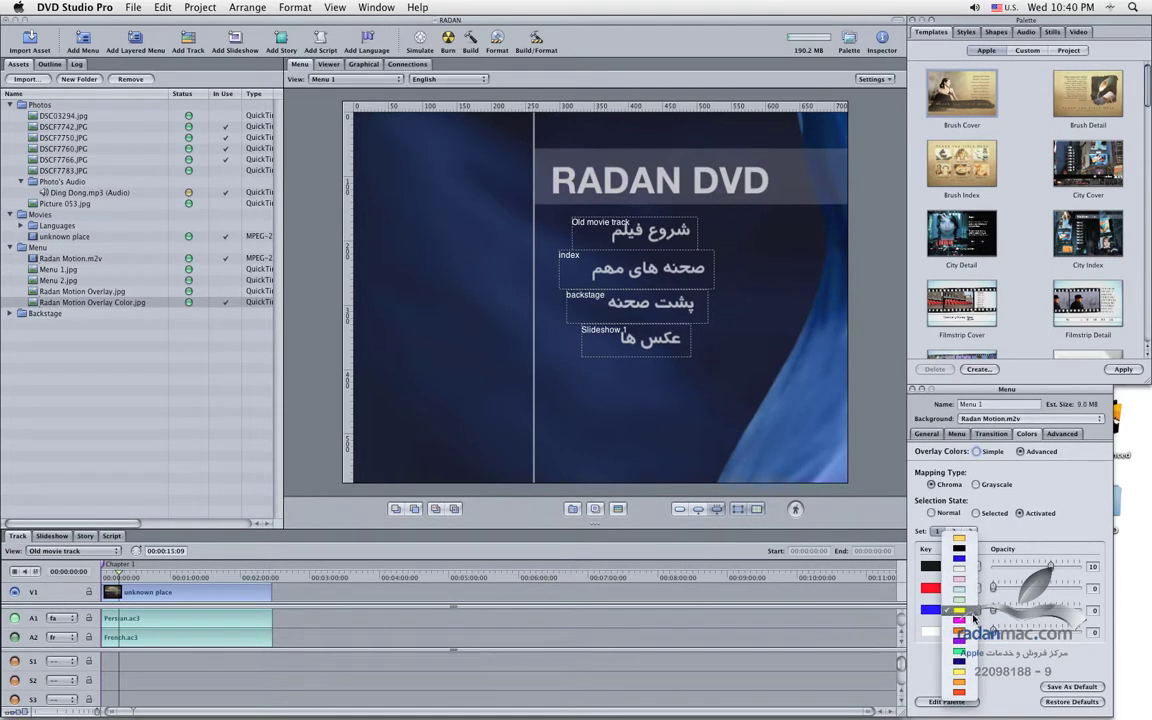
click(975, 621)
Recolour the Activated state's red key purple, trying purple on the blue key before setting it back to magenta.
click(975, 612)
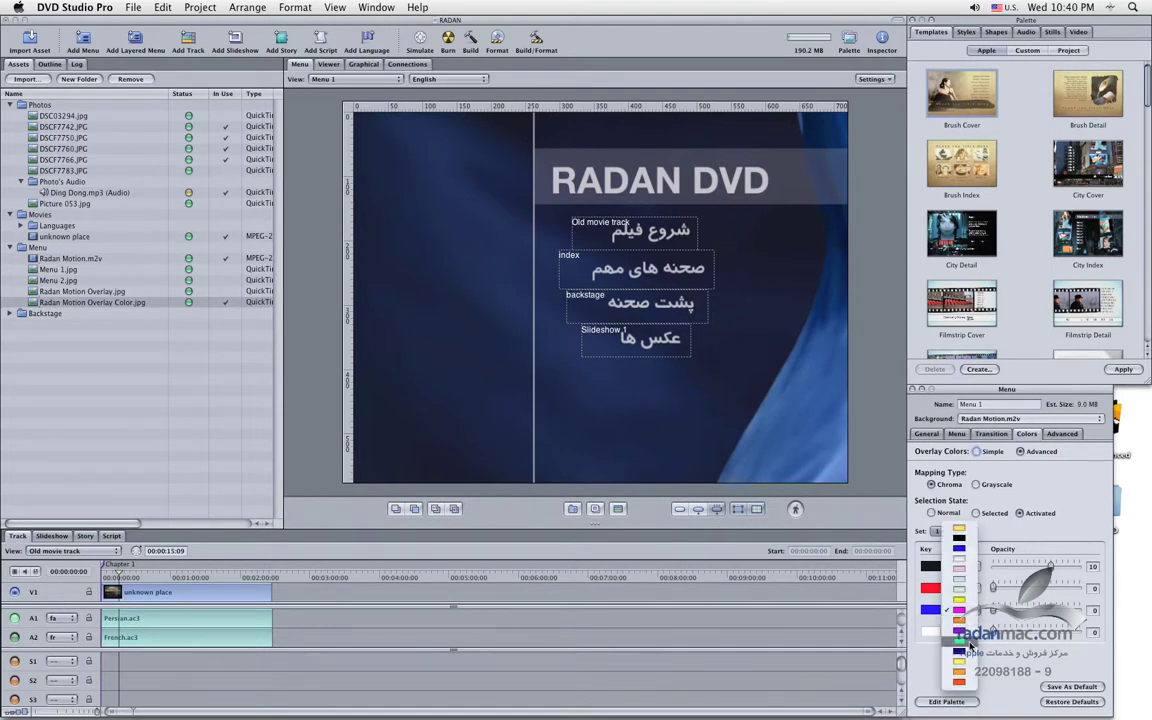
click(981, 620)
click(974, 590)
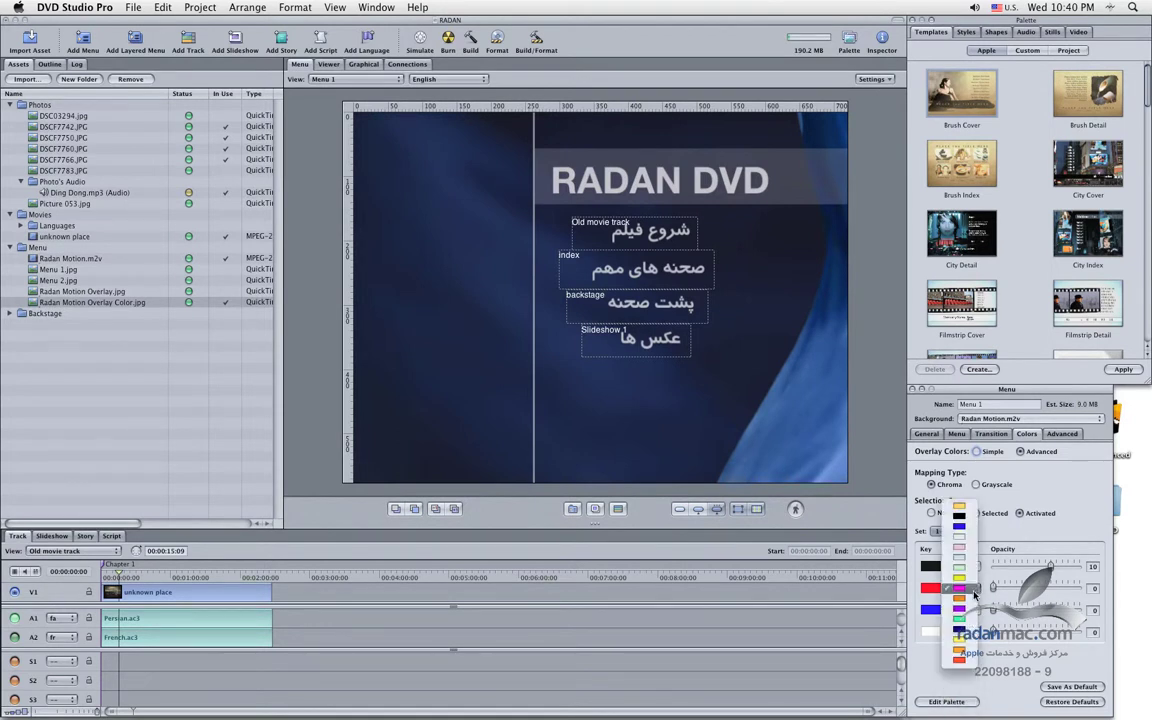
click(975, 593)
click(972, 610)
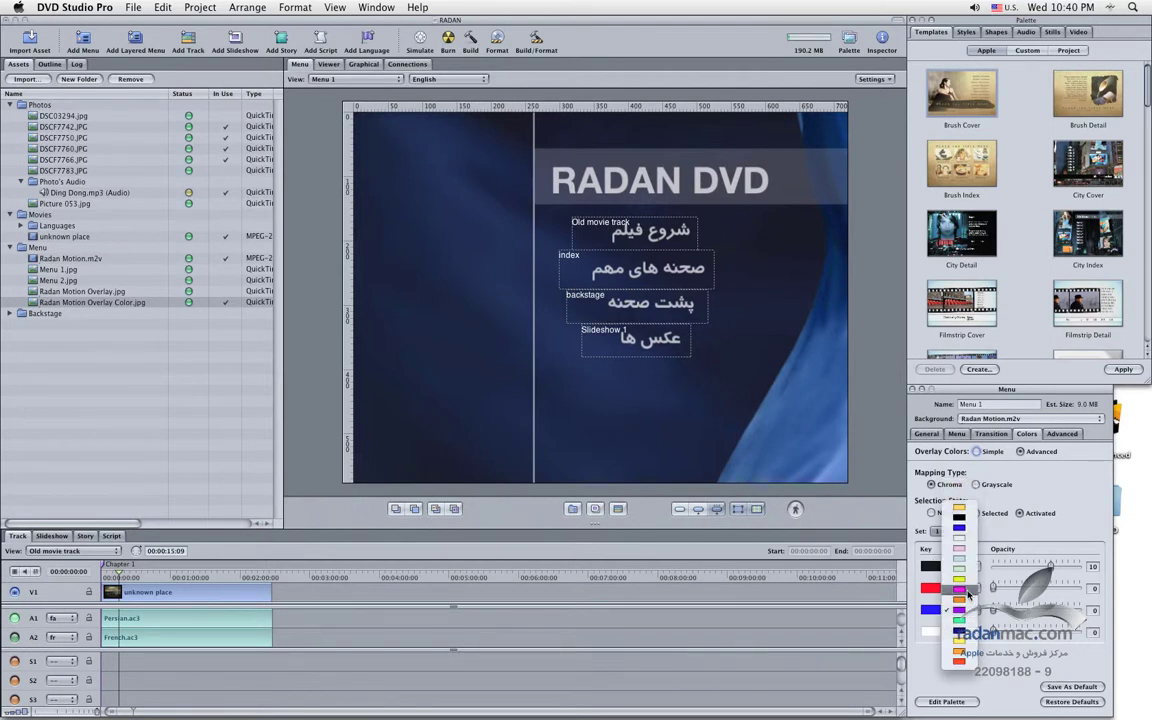
click(970, 607)
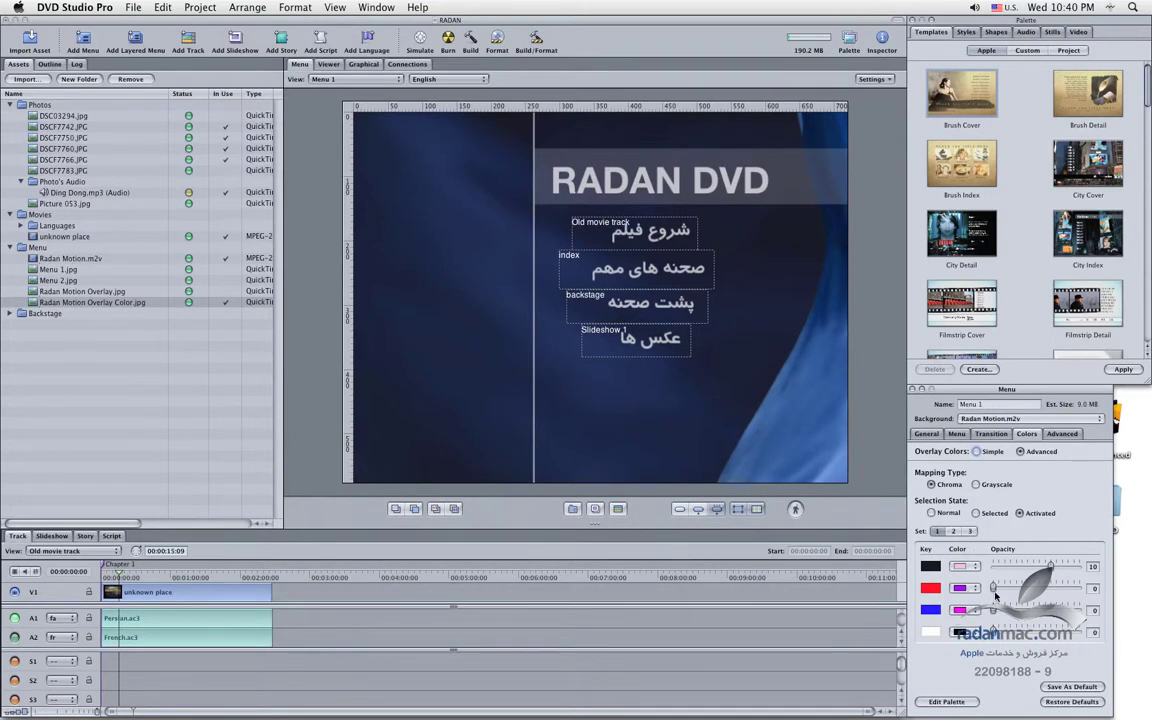
Set the opacity of the red and blue keys to 10 for both the Activated and Selected states.
drag(1034, 589, 1050, 589)
click(975, 513)
drag(1049, 592, 1063, 611)
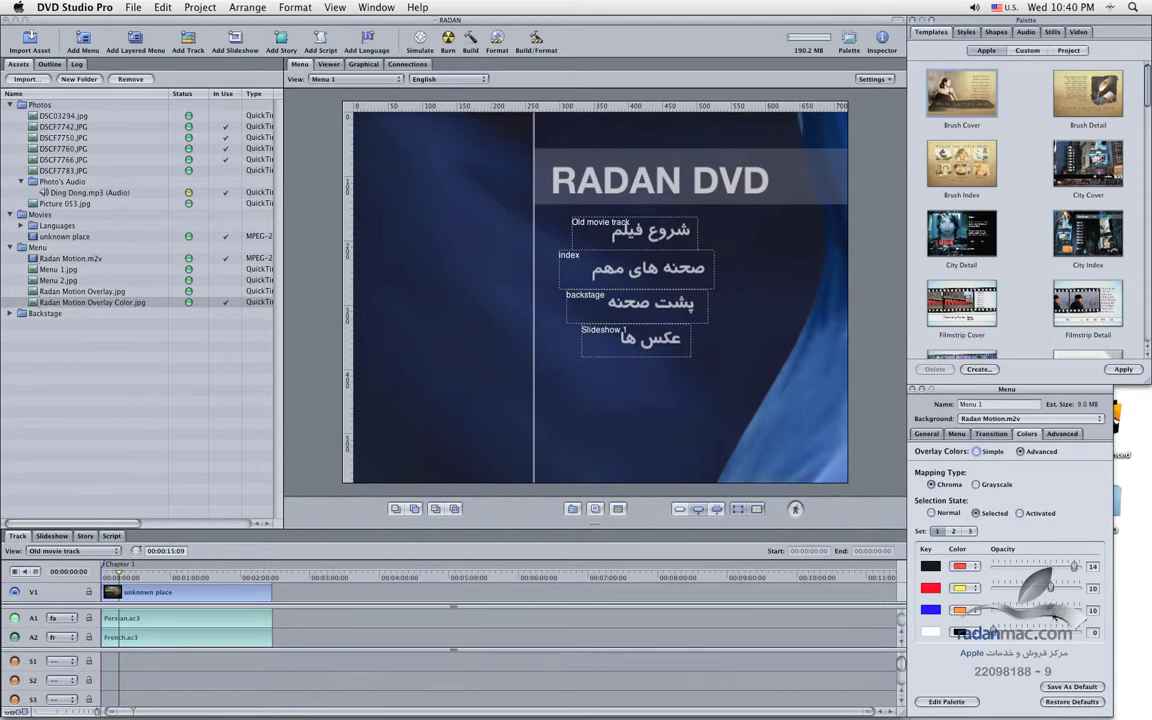
Review the menu's overlay colours and opacities for the Normal, Selected and Activated states.
click(942, 512)
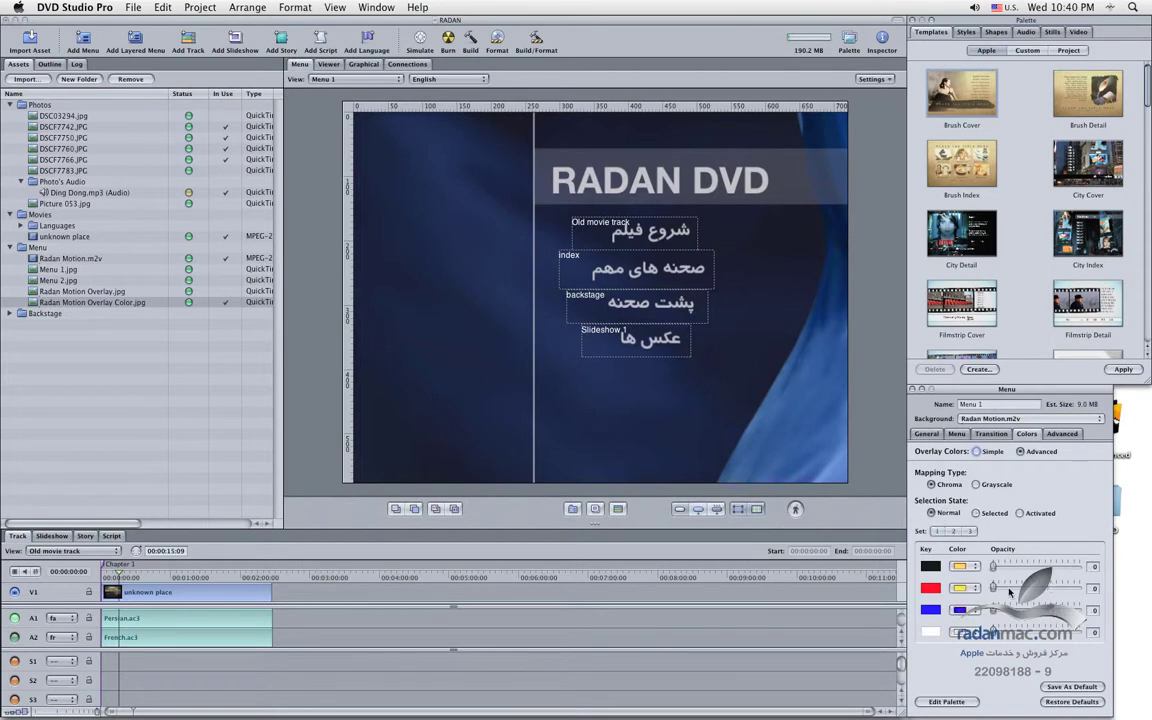
click(977, 513)
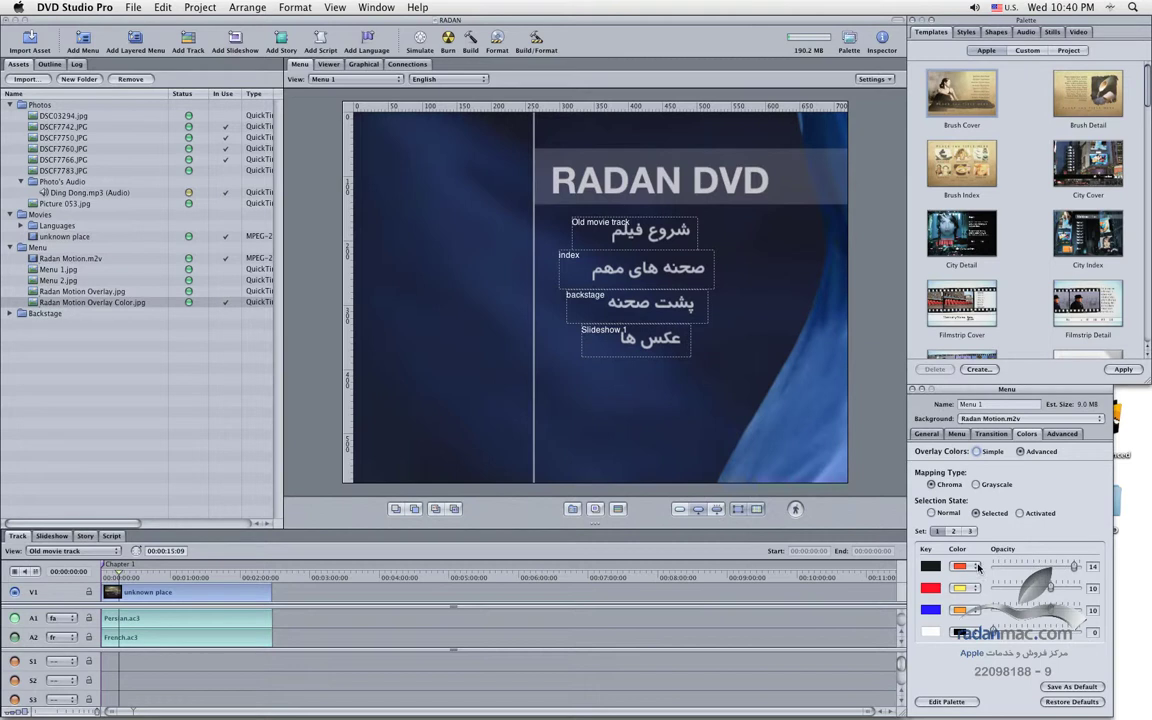
click(1035, 511)
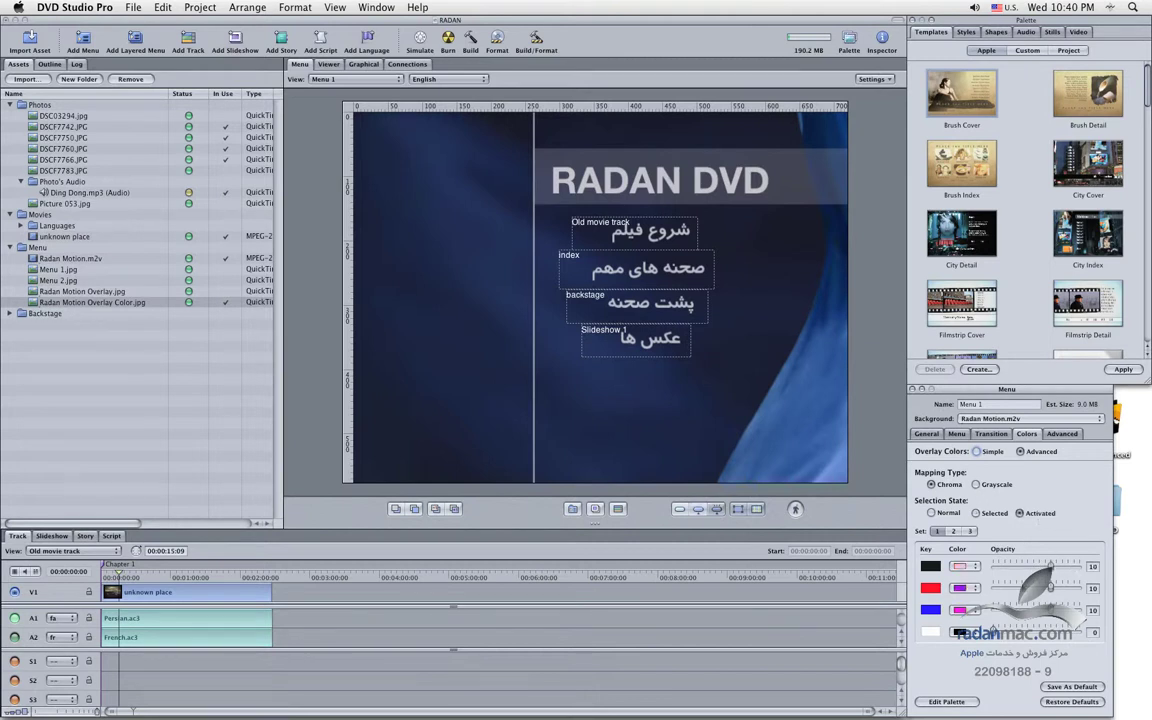
Preview the Old movie track button on the menu in its normal, selected and activated states.
click(660, 244)
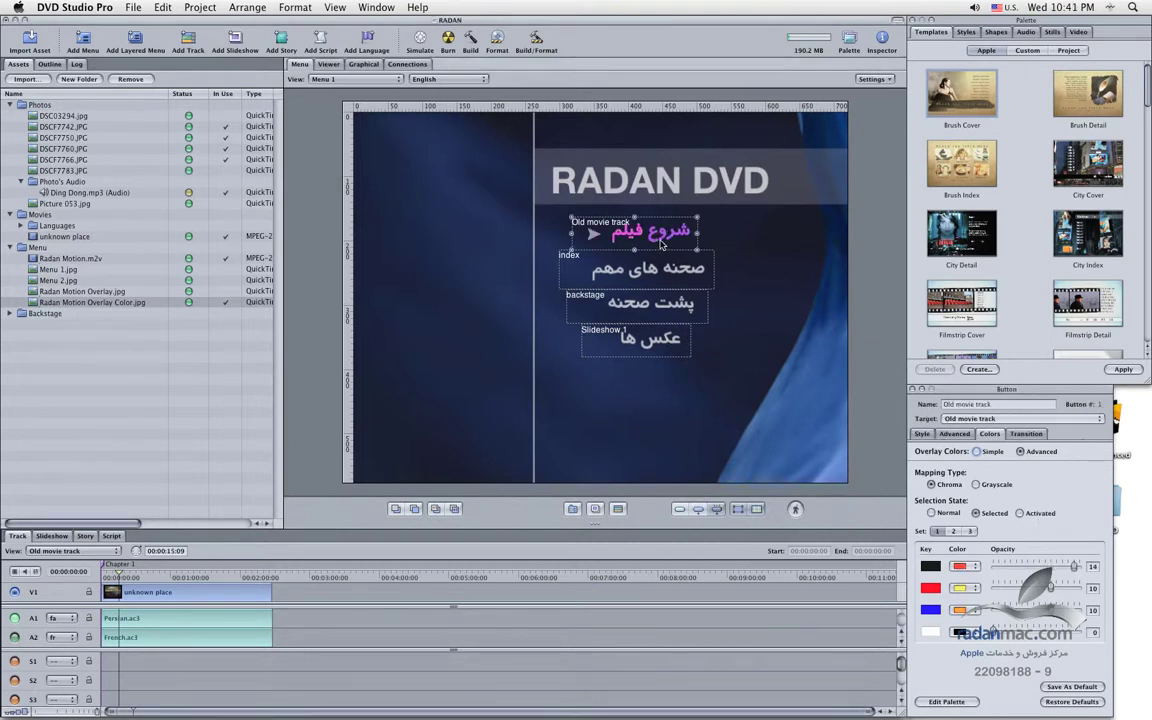
click(682, 510)
click(698, 510)
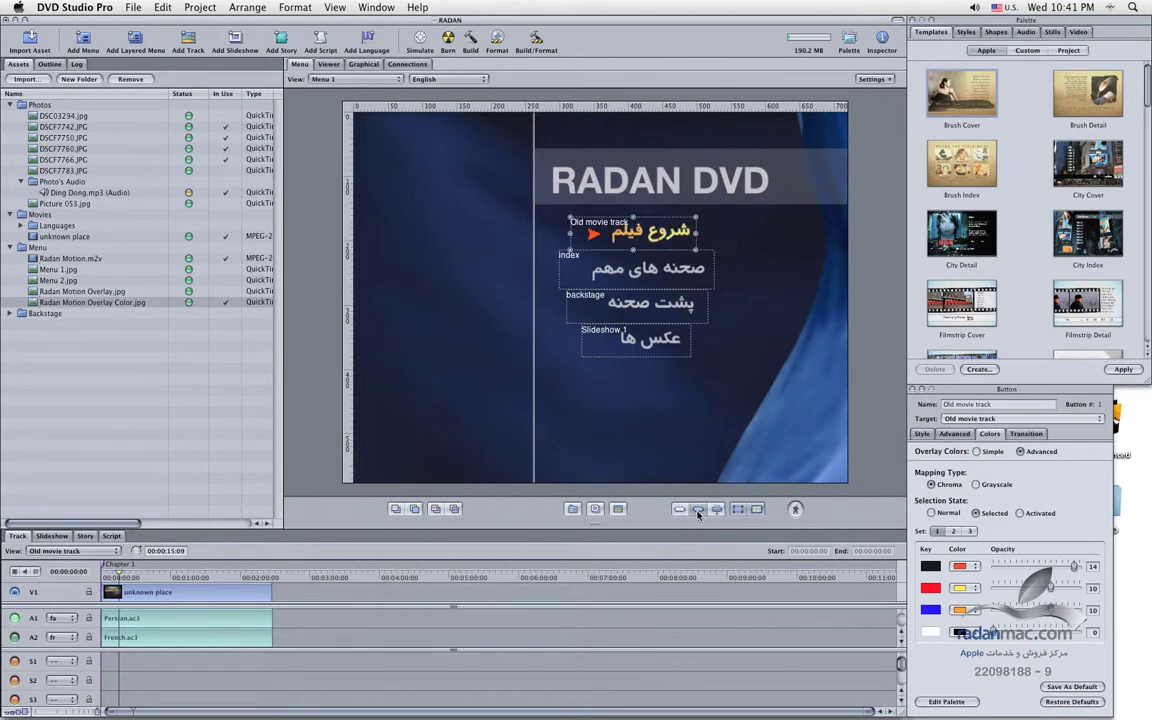
click(716, 510)
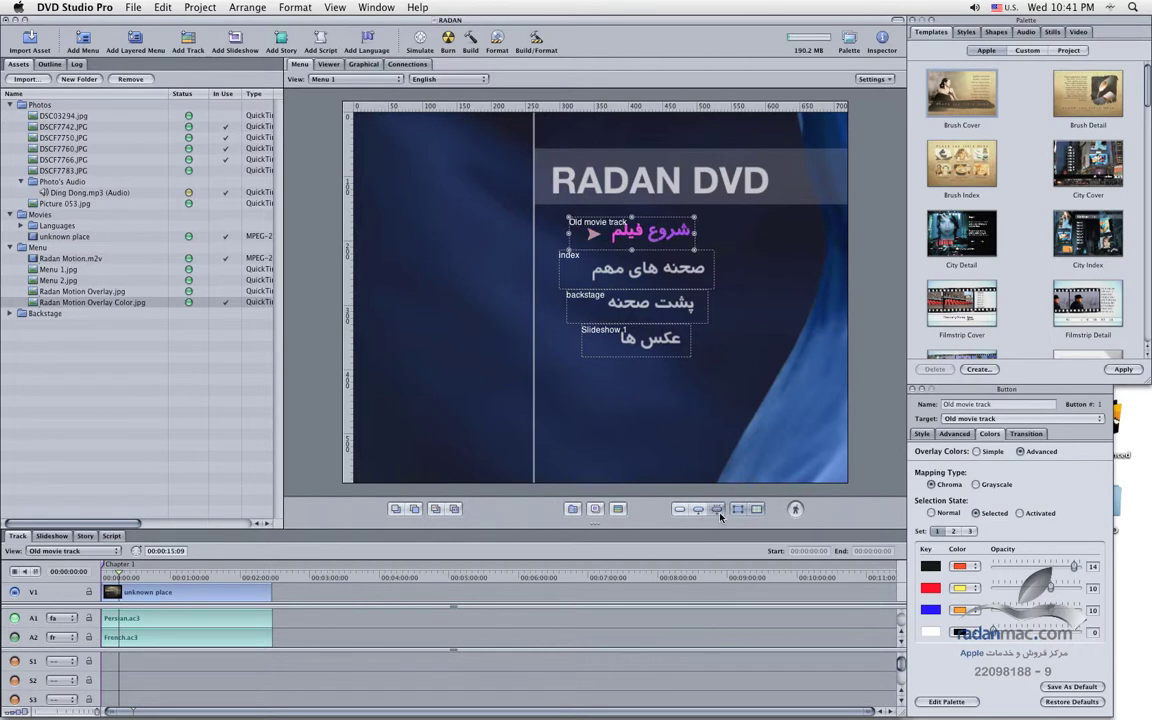
Switch the overlay colours to the Activated state and recolour its black key purple.
click(1034, 514)
click(966, 610)
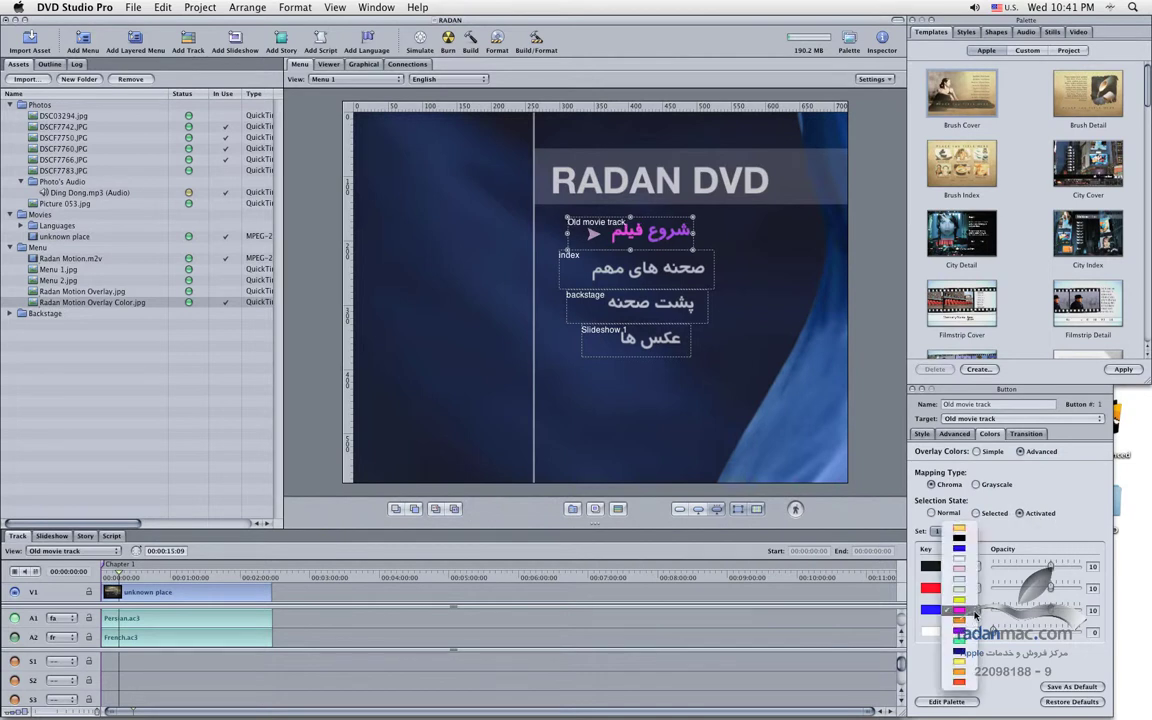
click(1025, 562)
click(972, 569)
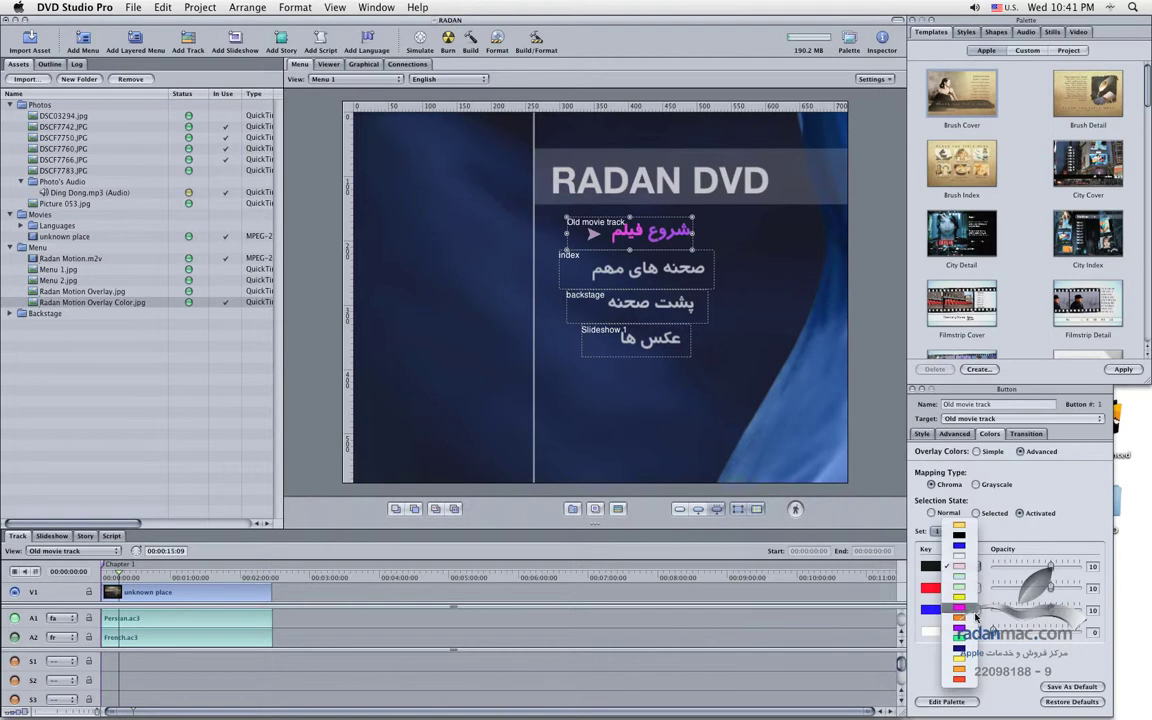
click(975, 609)
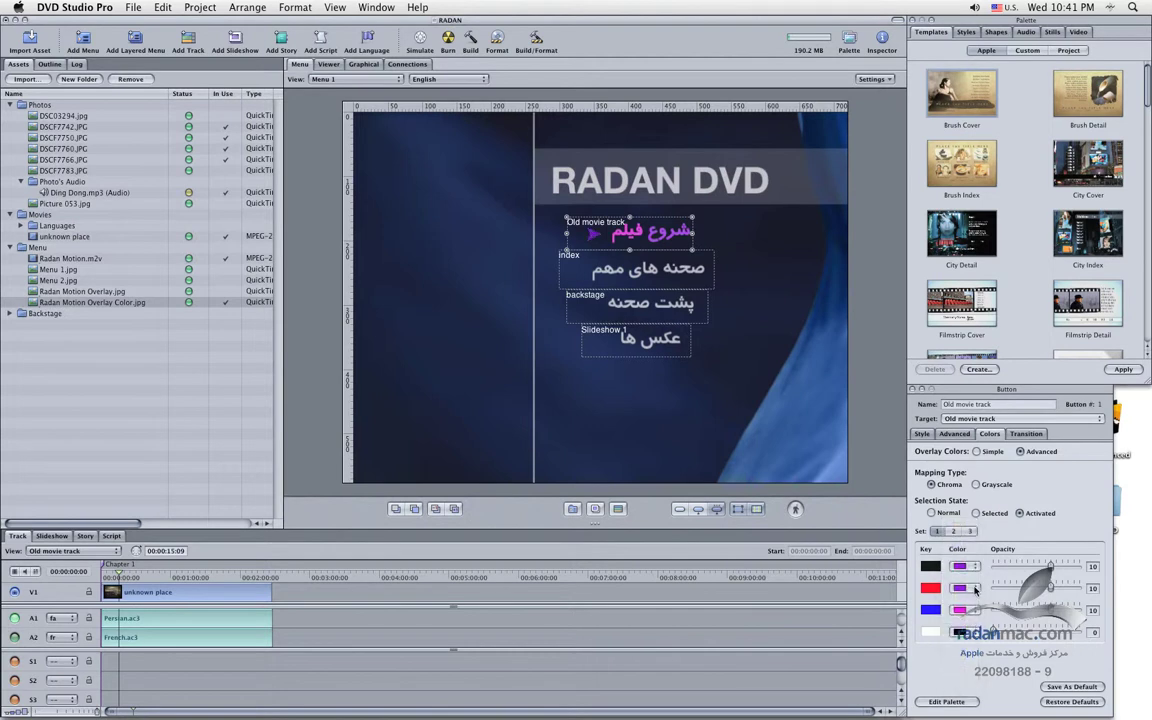
Recolour the Activated state's red key pale pink.
click(975, 590)
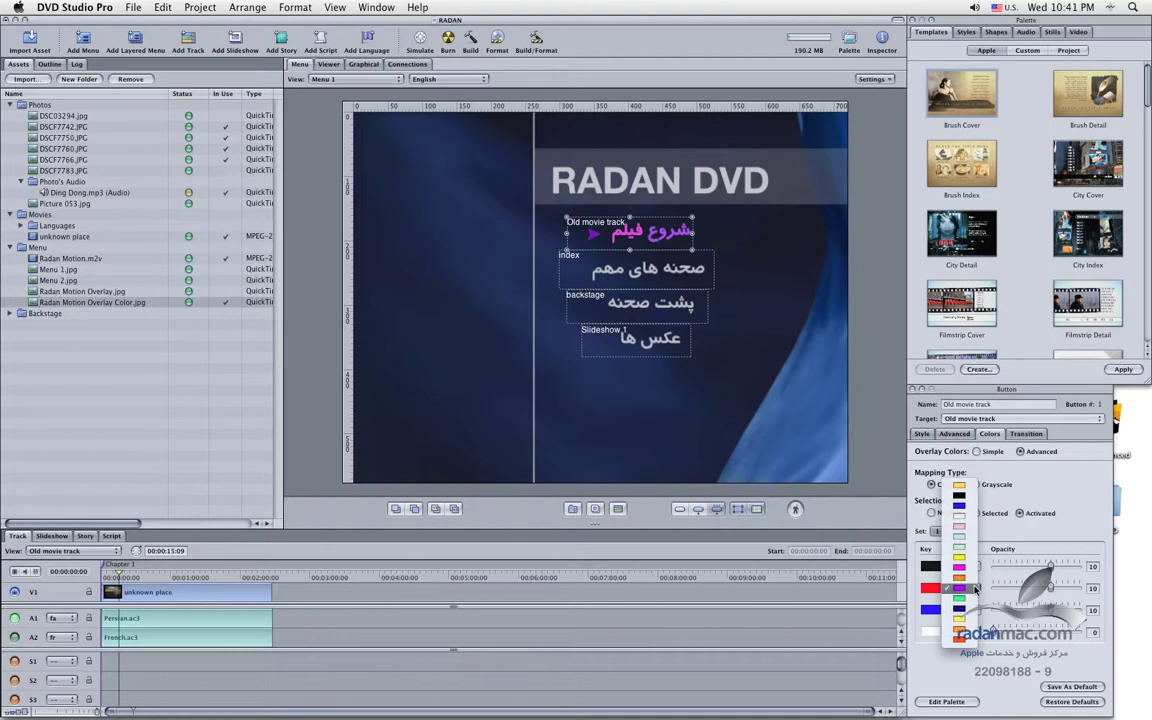
click(1024, 535)
key(super+Tab)
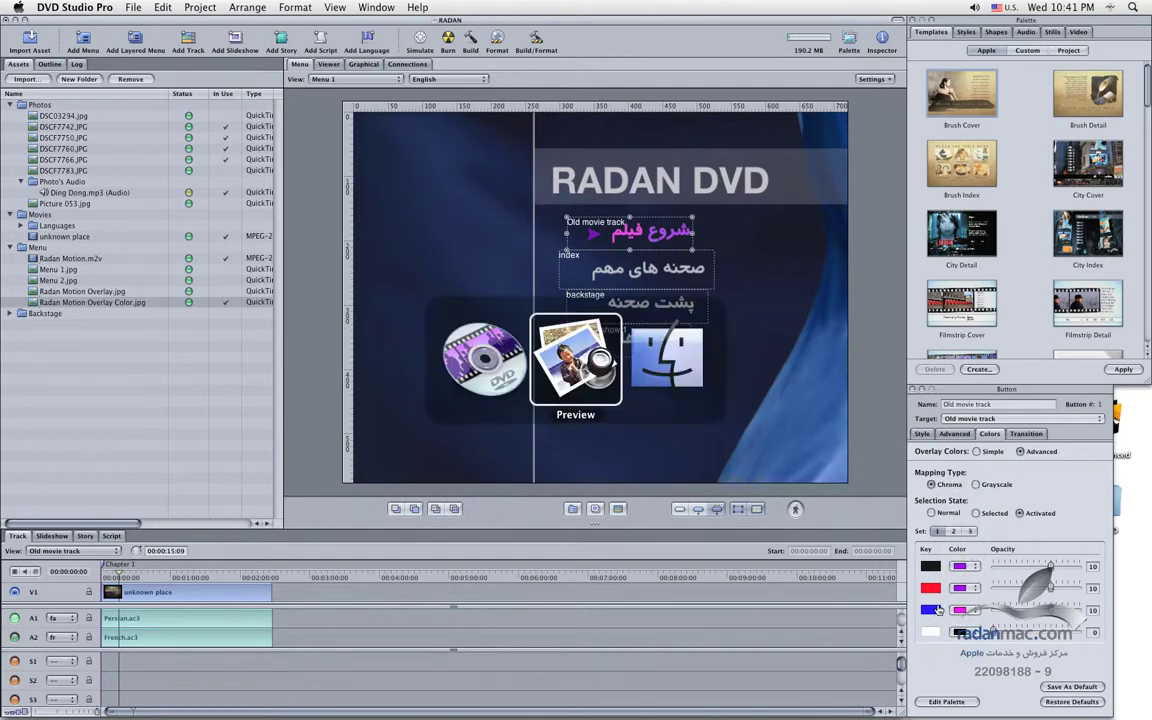
key(super+Tab)
click(966, 566)
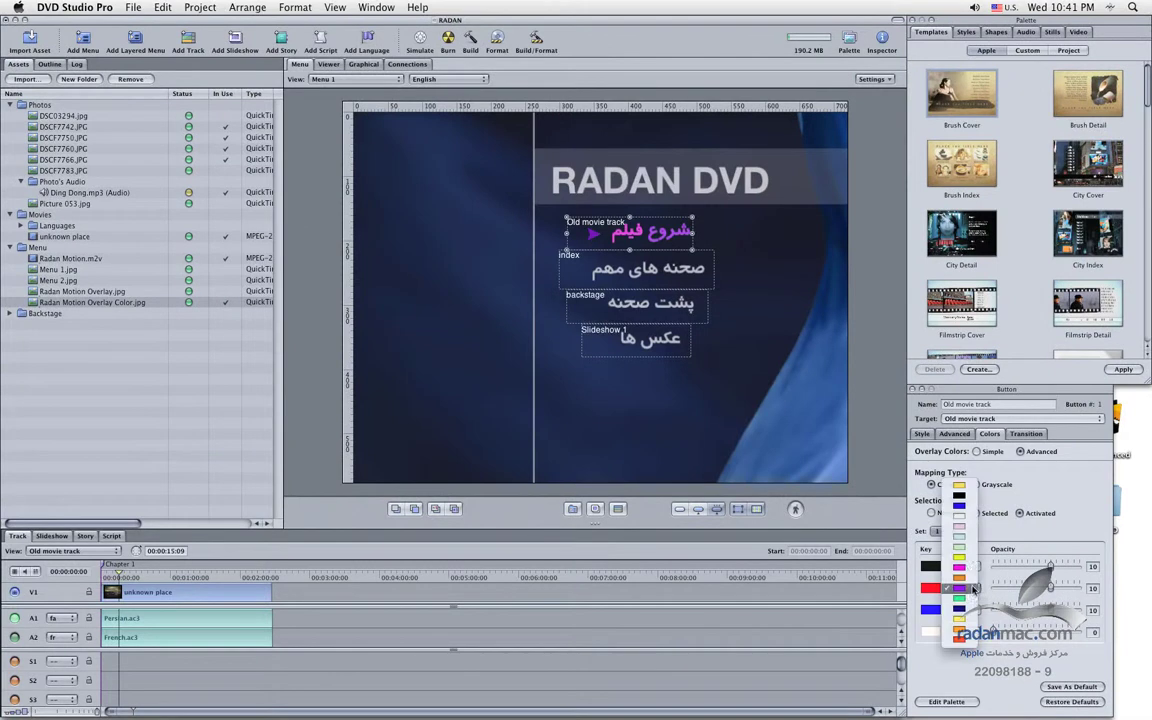
click(966, 580)
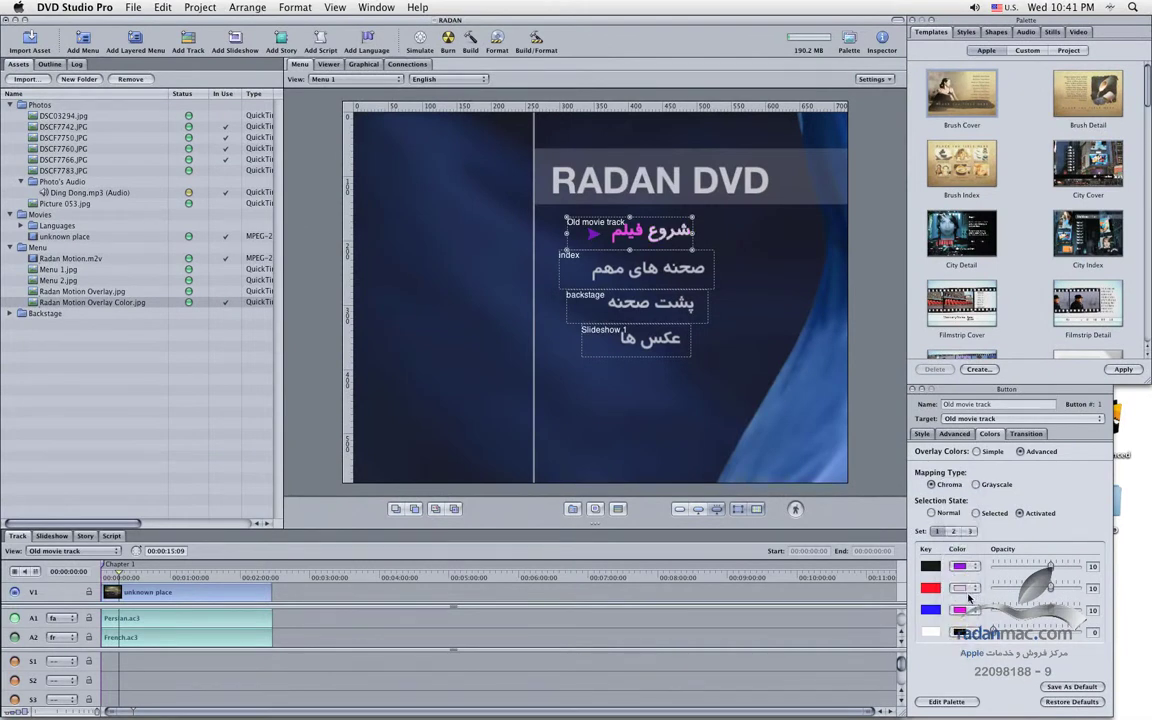
click(966, 610)
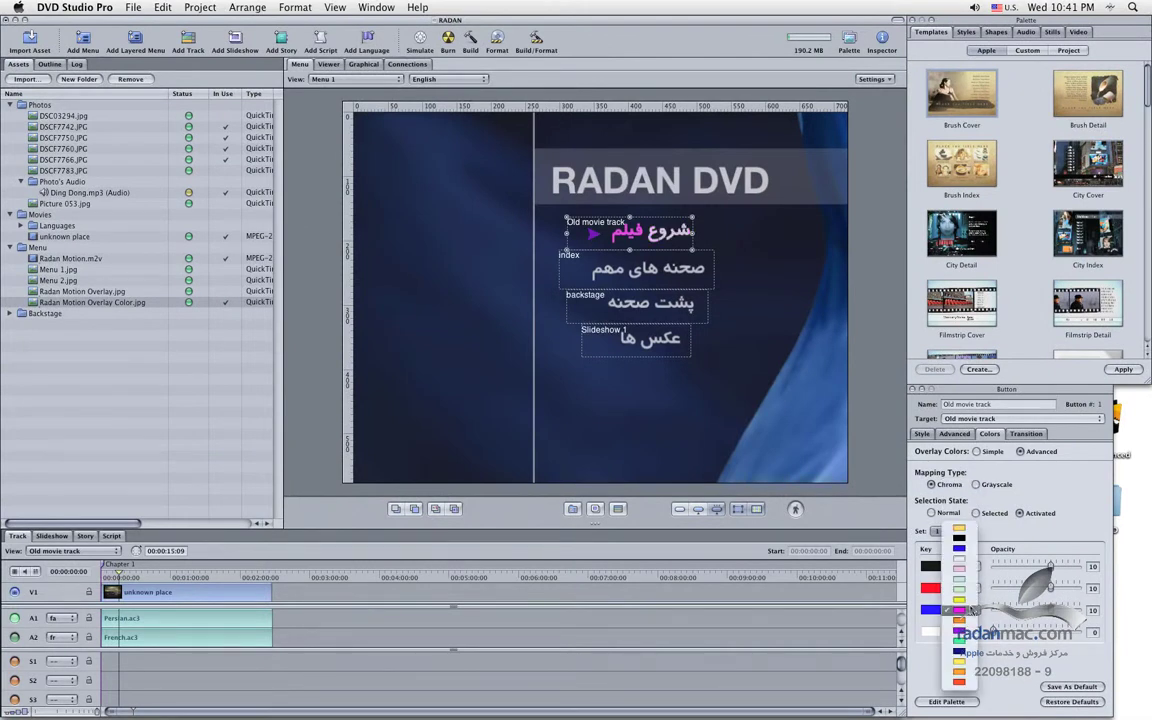
click(966, 609)
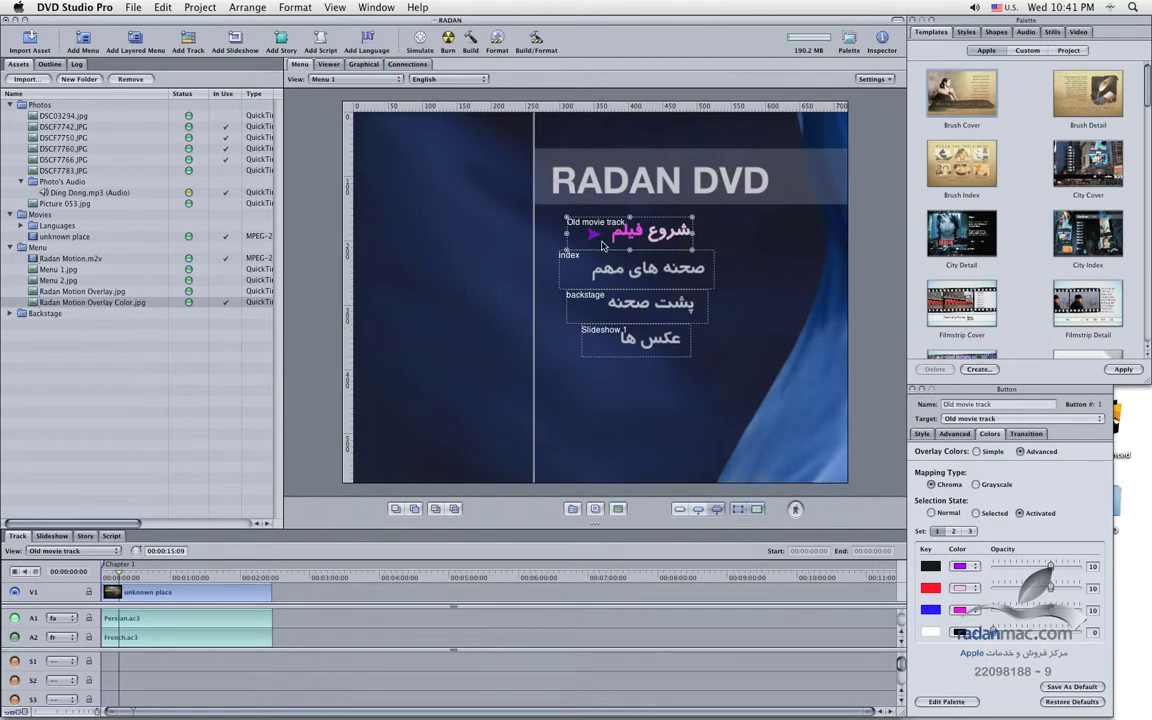
Preview the selected and activated overlay colours on the menu's buttons, including backstage and Slideshow 1.
click(699, 510)
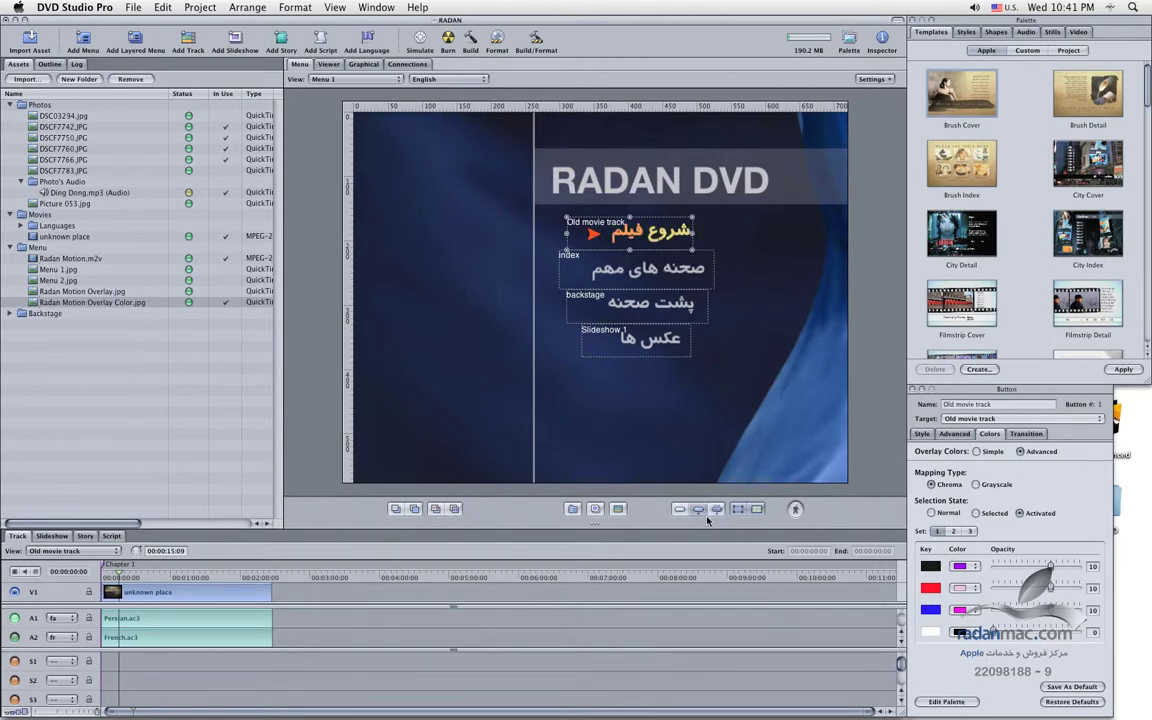
click(640, 270)
click(655, 319)
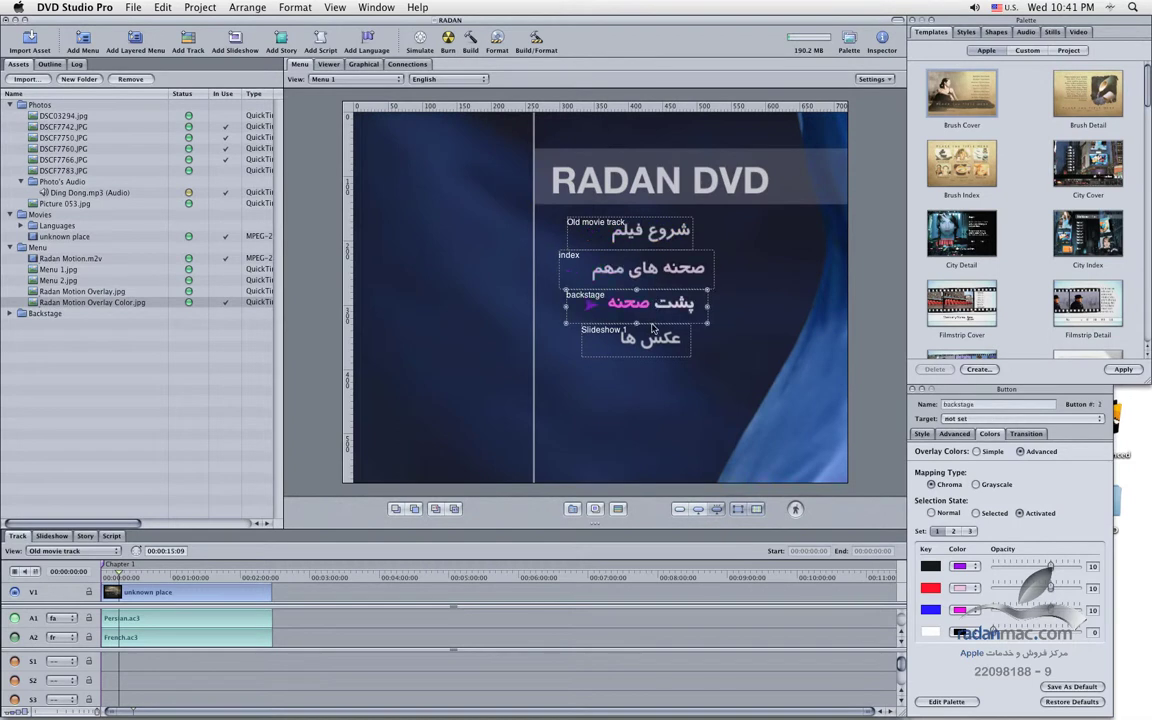
click(644, 342)
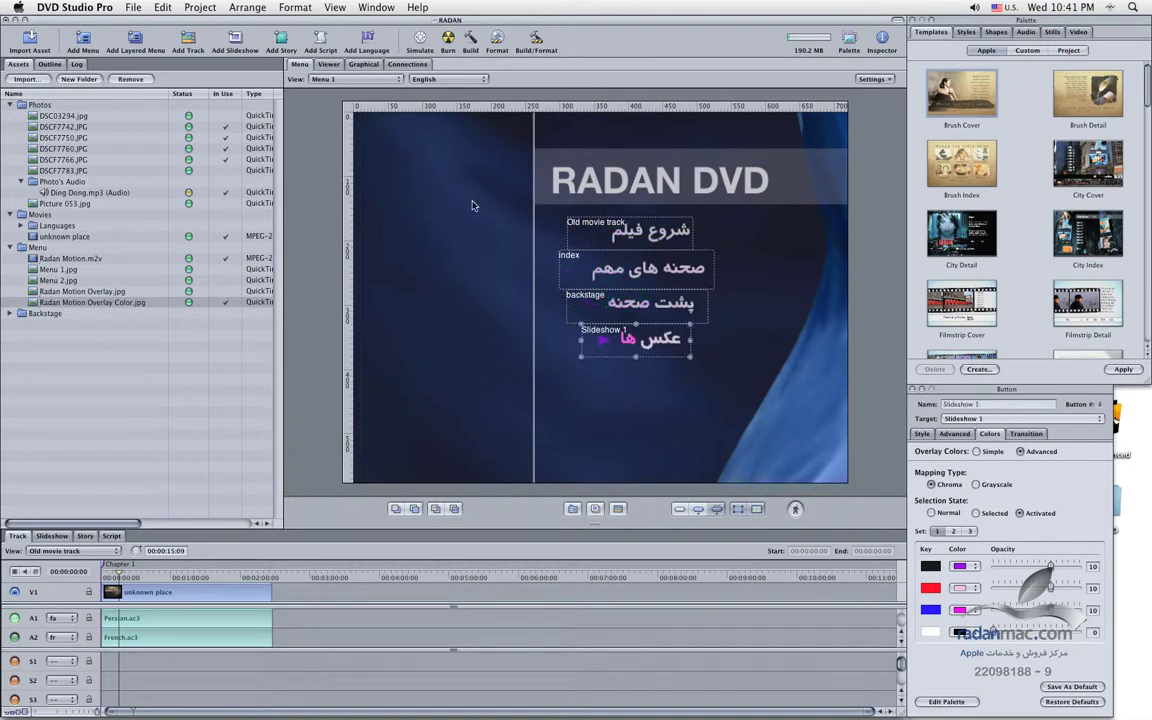
Simulate the disc, move the highlight up and down through the menu's buttons with the remote controls, and close the simulator.
click(421, 44)
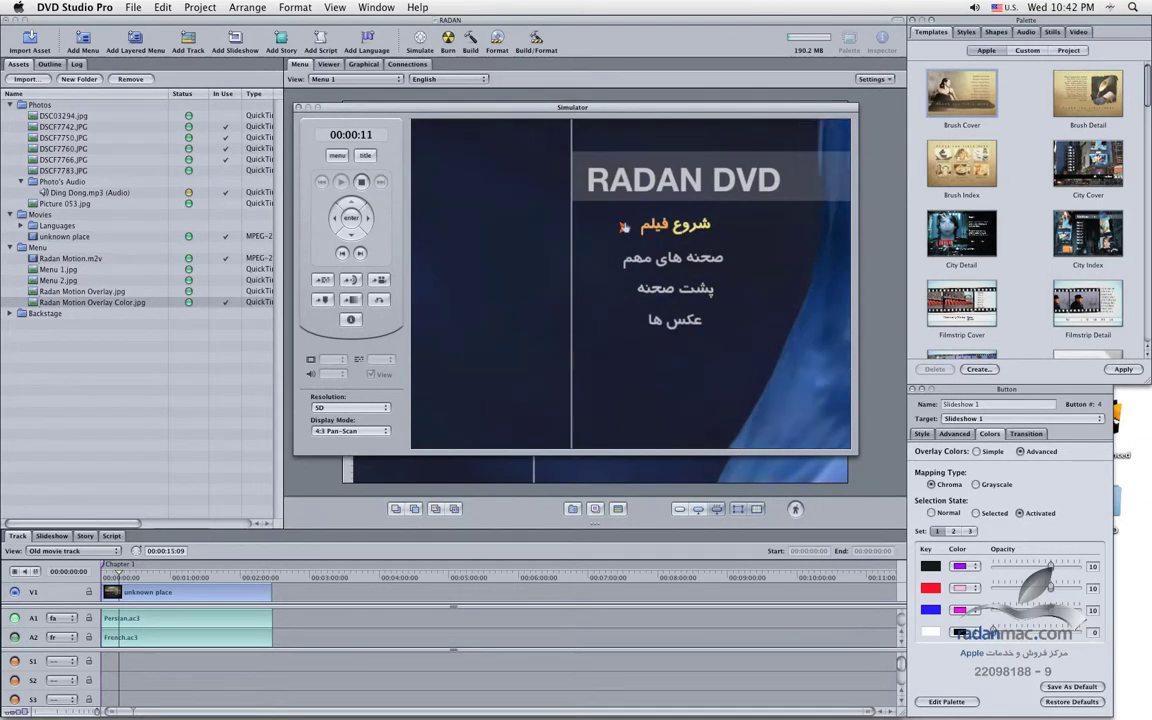
key(Down)
click(352, 237)
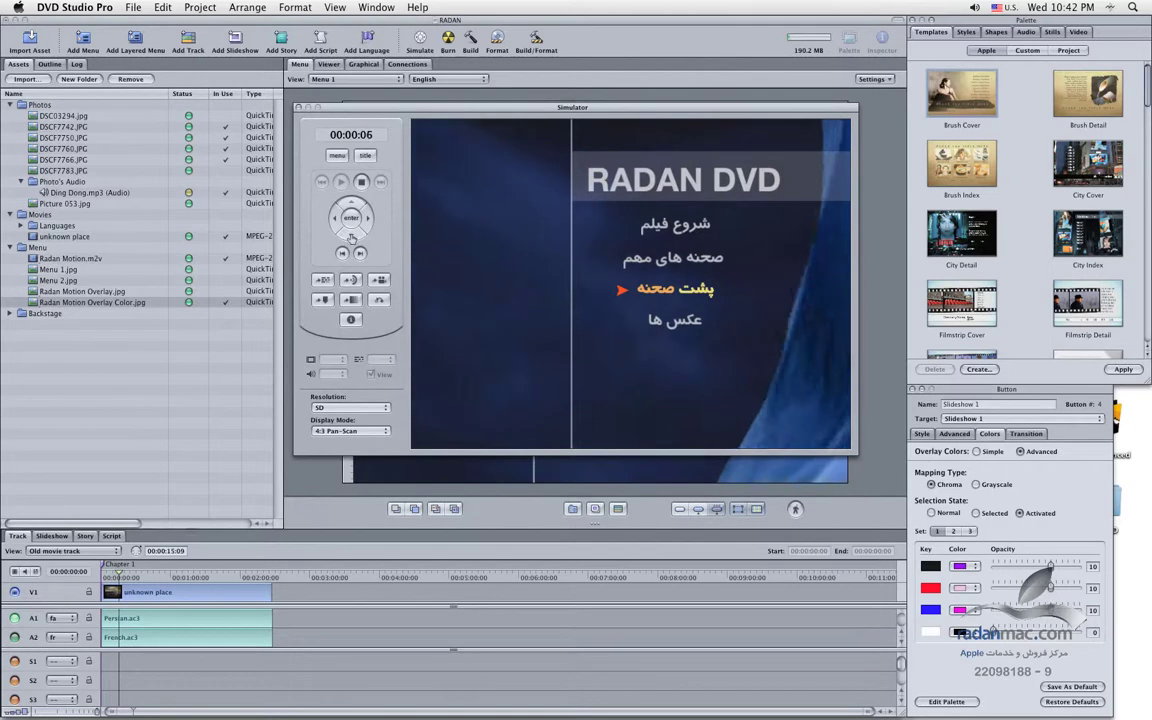
click(352, 237)
click(352, 237)
click(352, 237)
click(351, 233)
key(Up)
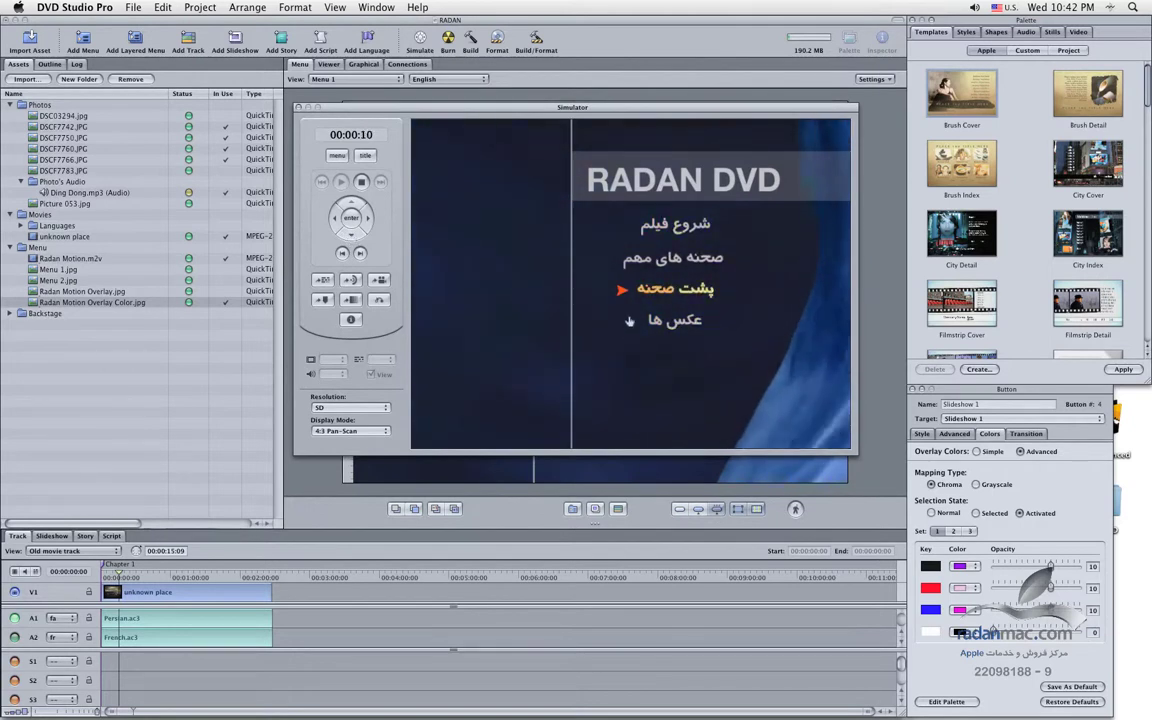
key(Up)
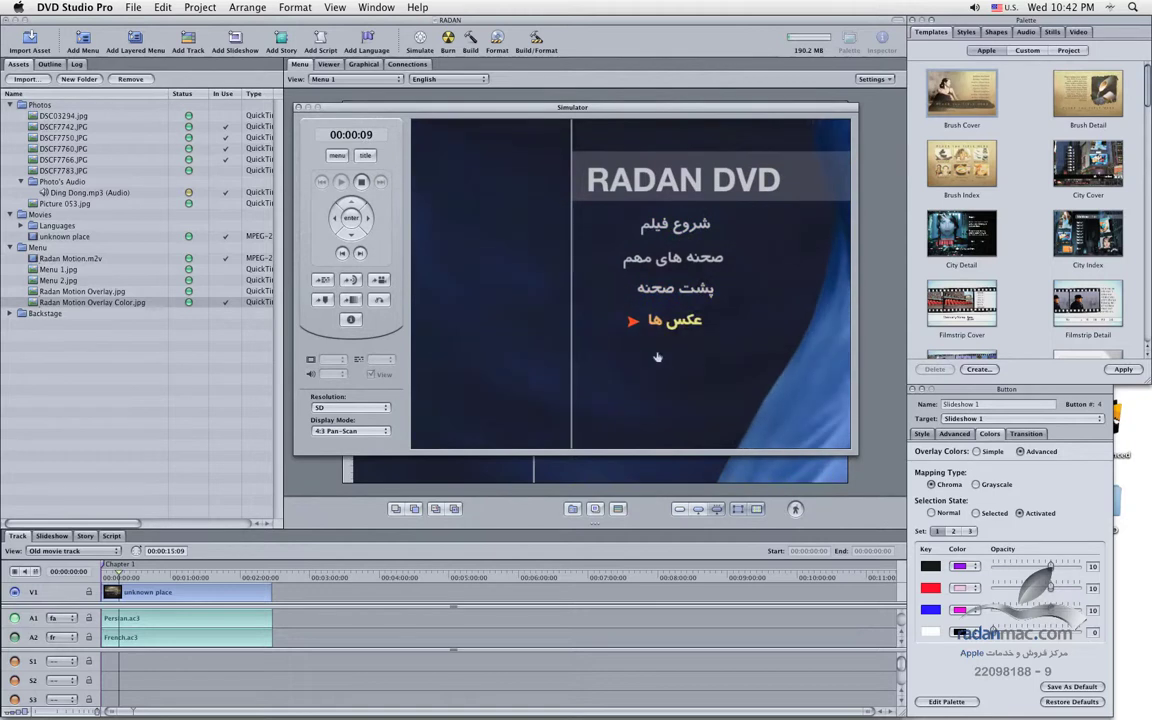
click(299, 107)
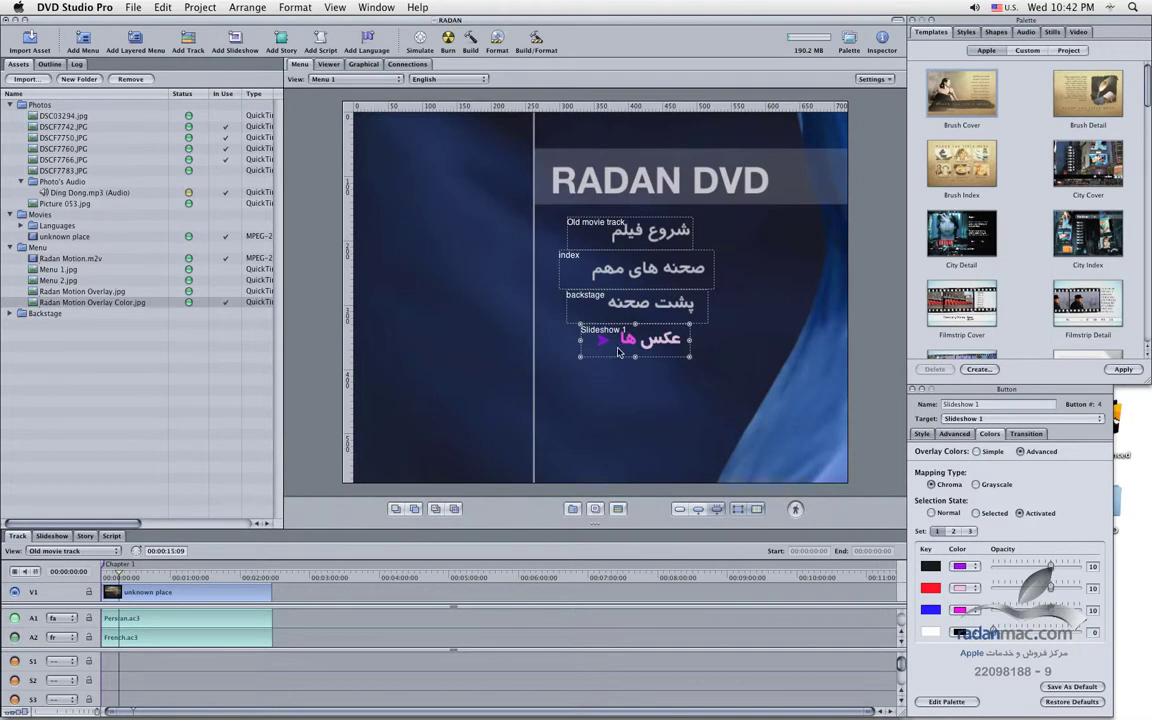
Resize the Slideshow 1 button's area, trying it without the arrow before fitting it around both the arrow and the text.
drag(578, 342, 616, 354)
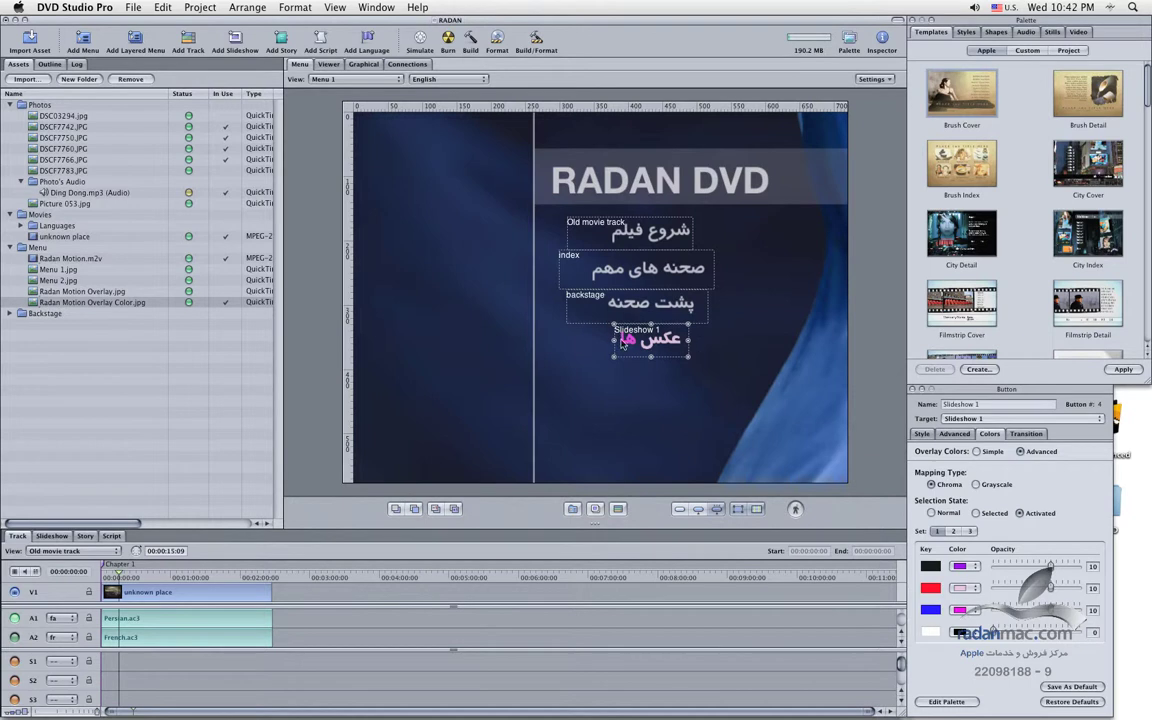
drag(610, 341, 586, 340)
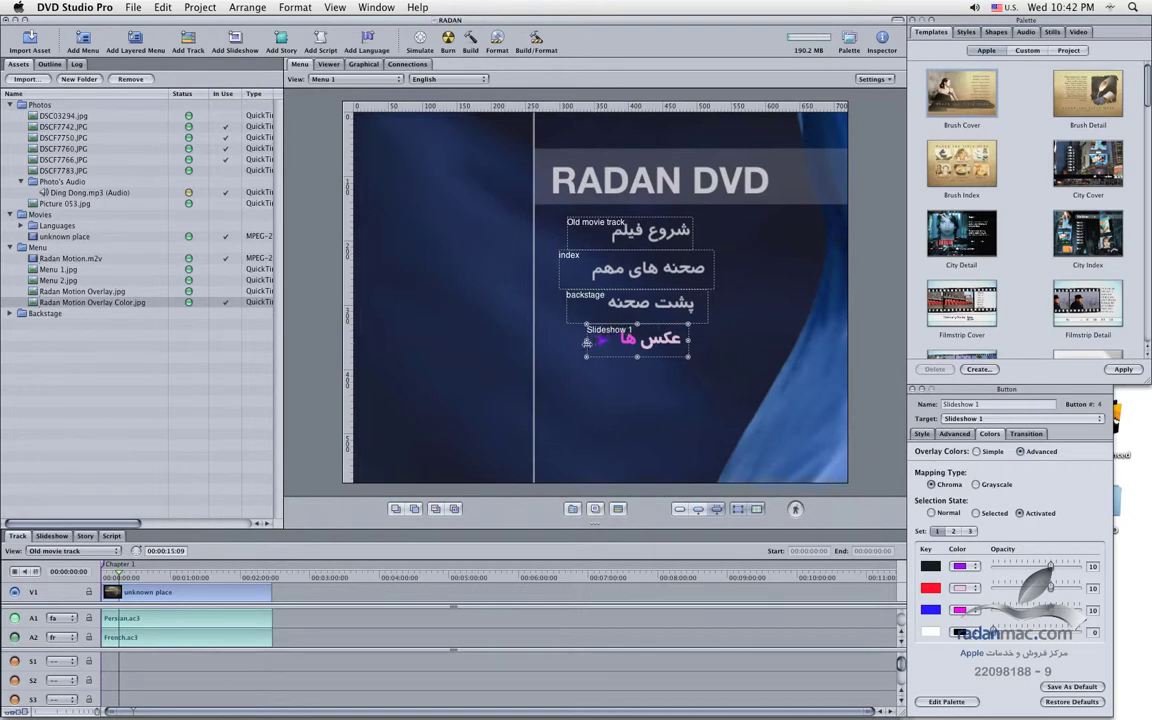
drag(688, 340, 691, 340)
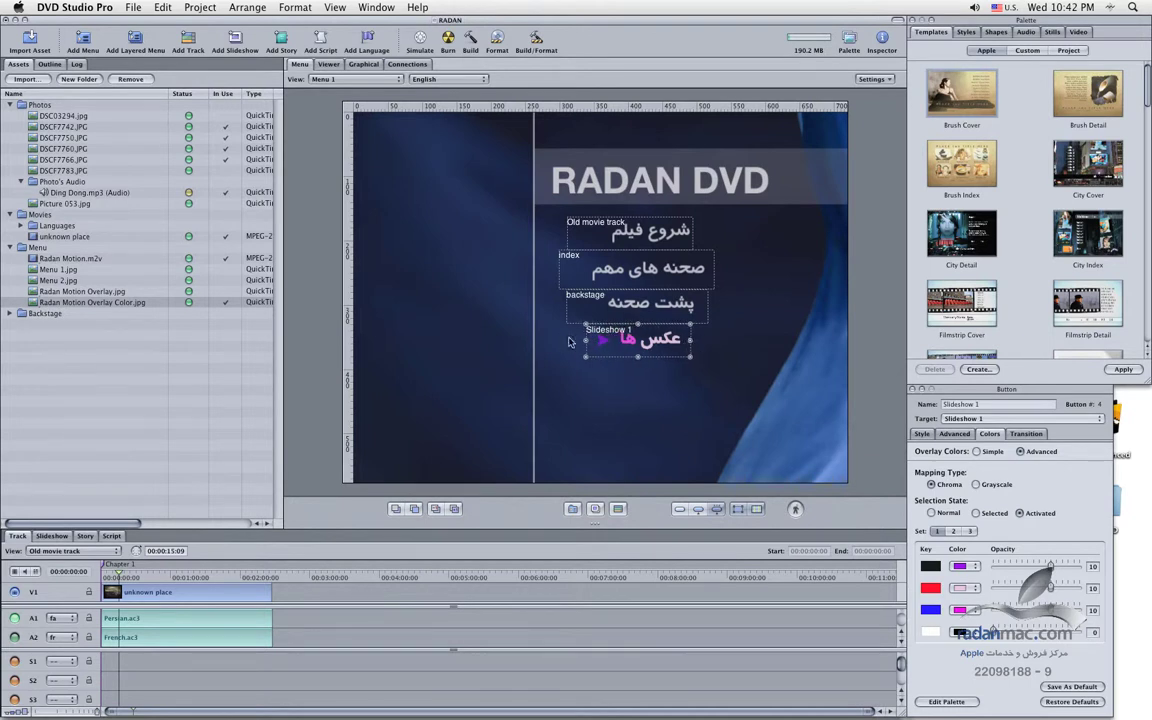